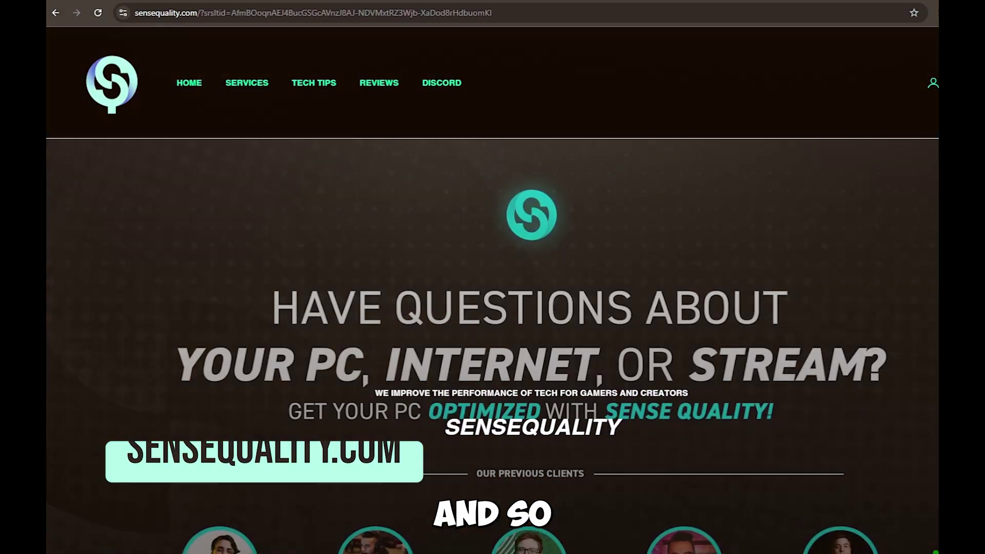
{"action": "scroll", "coordinate": [493, 333], "scroll_direction": "down", "scroll_amount": 3}
{"action": "scroll", "coordinate": [492, 334], "scroll_direction": "down", "scroll_amount": 5}
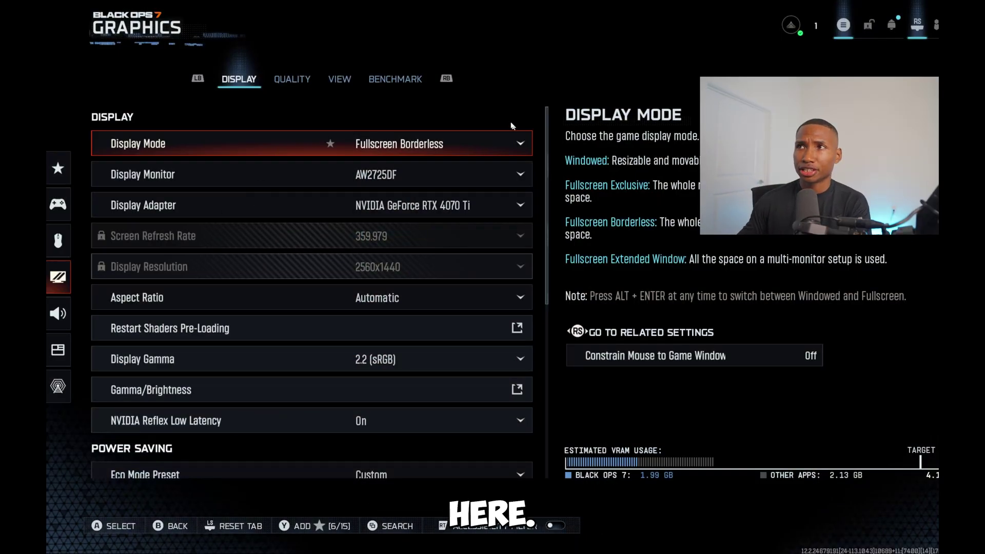
Switch to File Explorer from the game and go to This PC.
{"action": "key", "text": "super"}
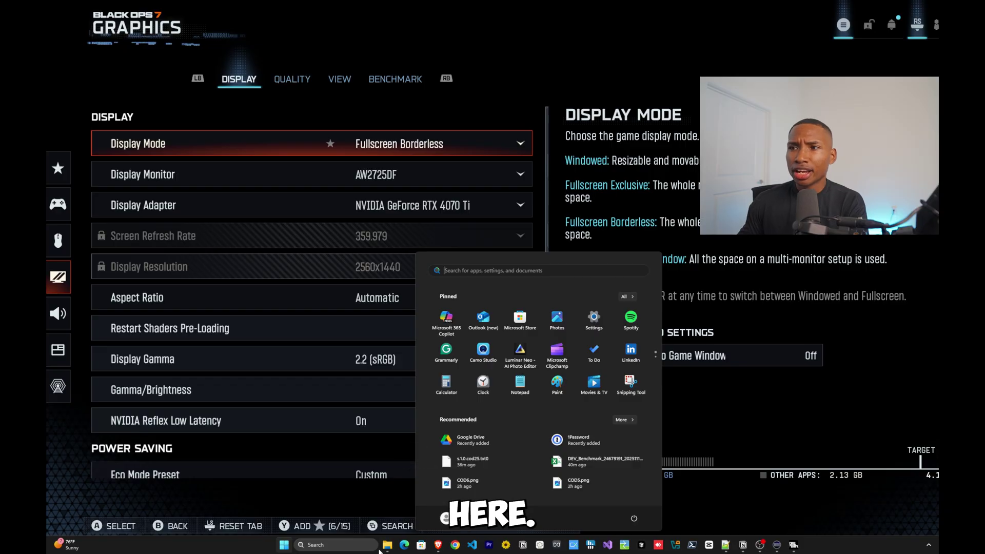
{"action": "mouse_move", "coordinate": [388, 547]}
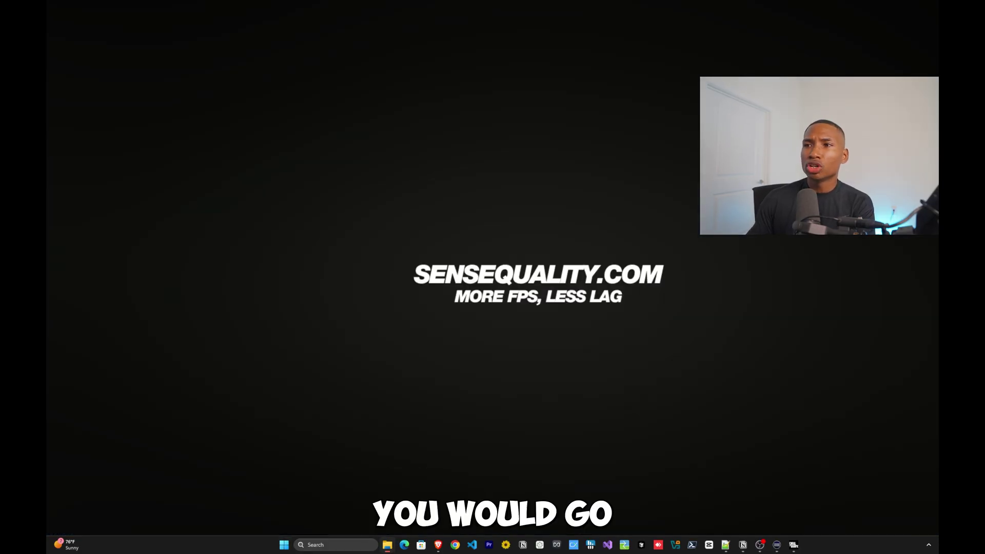
{"action": "left_click", "coordinate": [365, 511]}
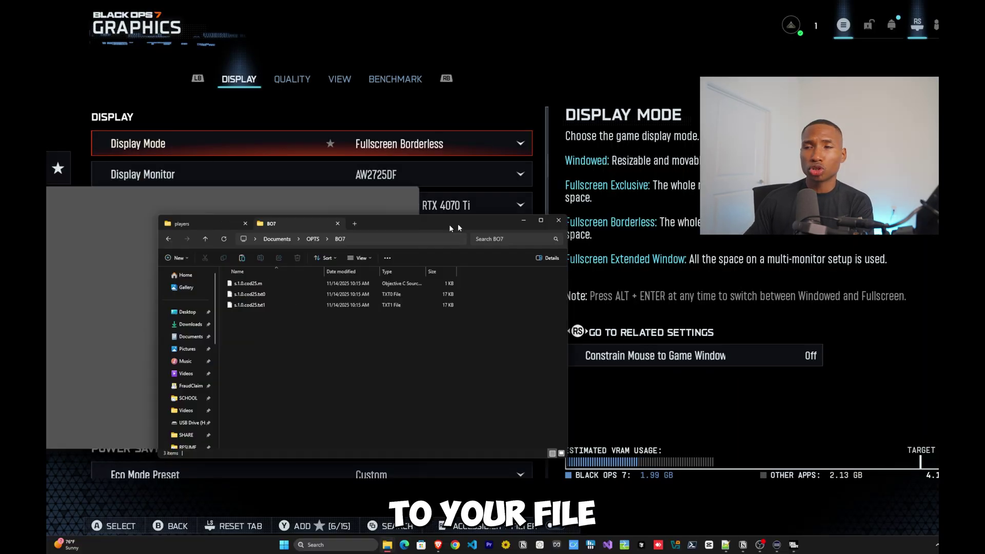
{"action": "scroll", "coordinate": [360, 367], "scroll_direction": "down", "scroll_amount": 5}
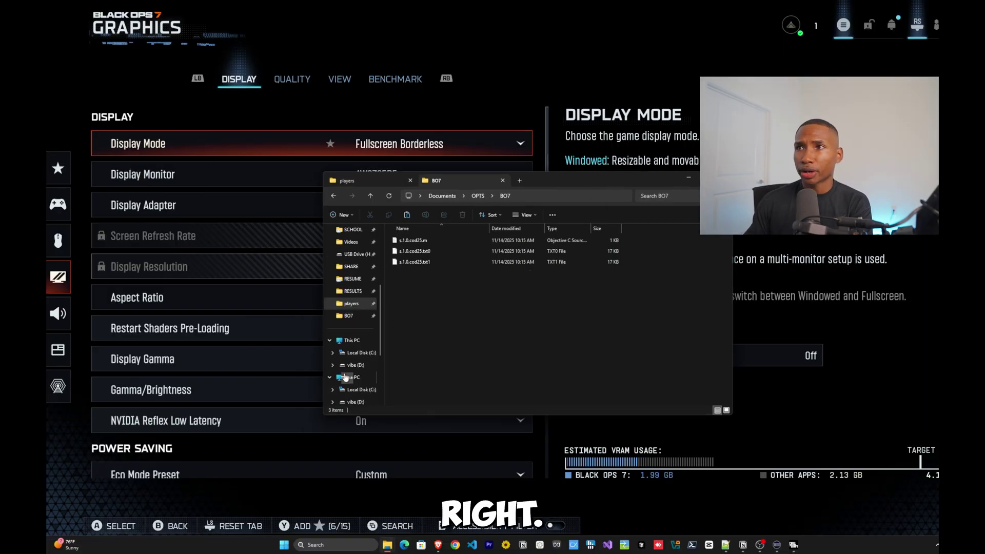
{"action": "left_click", "coordinate": [121, 234]}
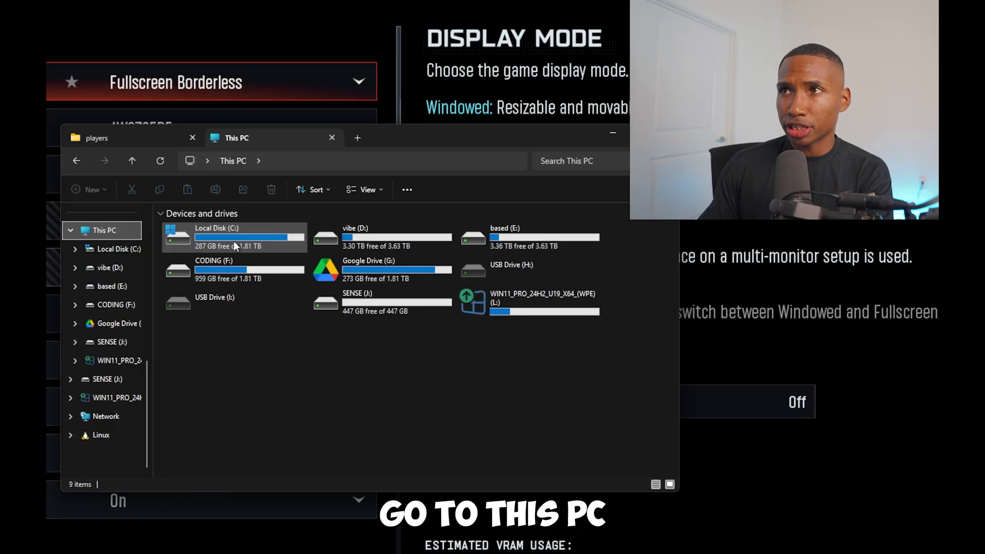
Search Local Disk (C:) for "Activision".
{"action": "double_click", "coordinate": [233, 241]}
{"action": "left_click", "coordinate": [579, 160]}
{"action": "type", "text": "Activision"}
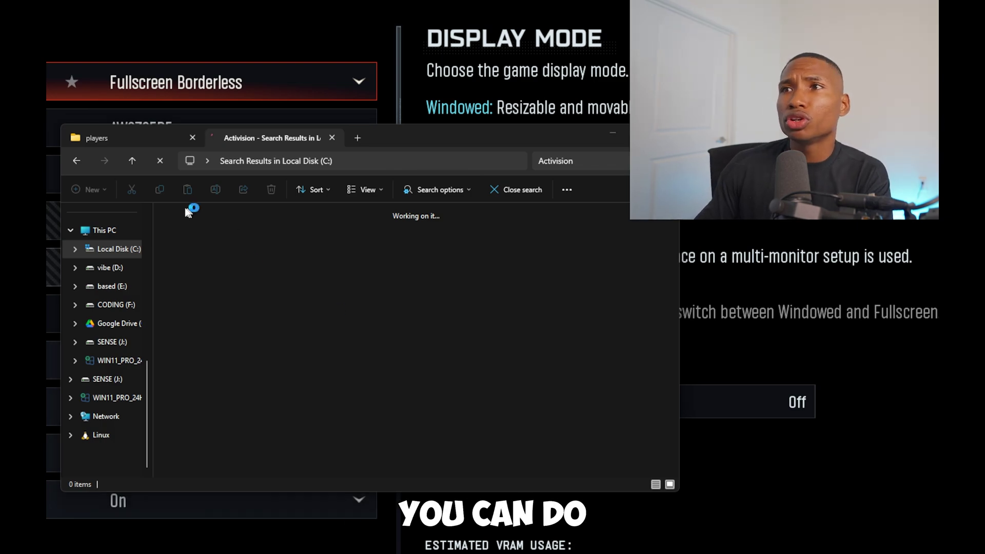
Return to This PC and open the personal user folder inside Users on Local Disk (C:).
{"action": "left_click", "coordinate": [92, 230]}
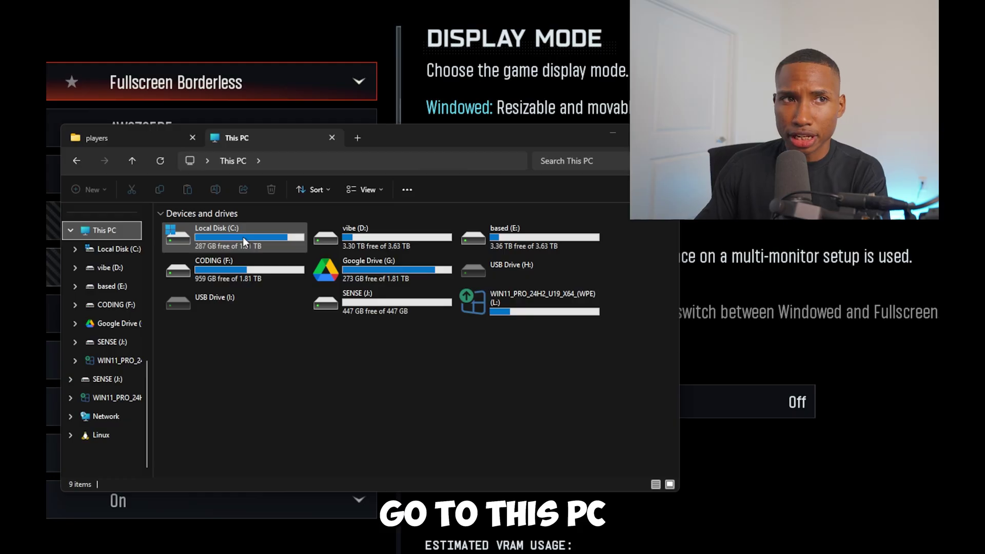
{"action": "double_click", "coordinate": [243, 236]}
{"action": "scroll", "coordinate": [256, 393], "scroll_direction": "down", "scroll_amount": 1}
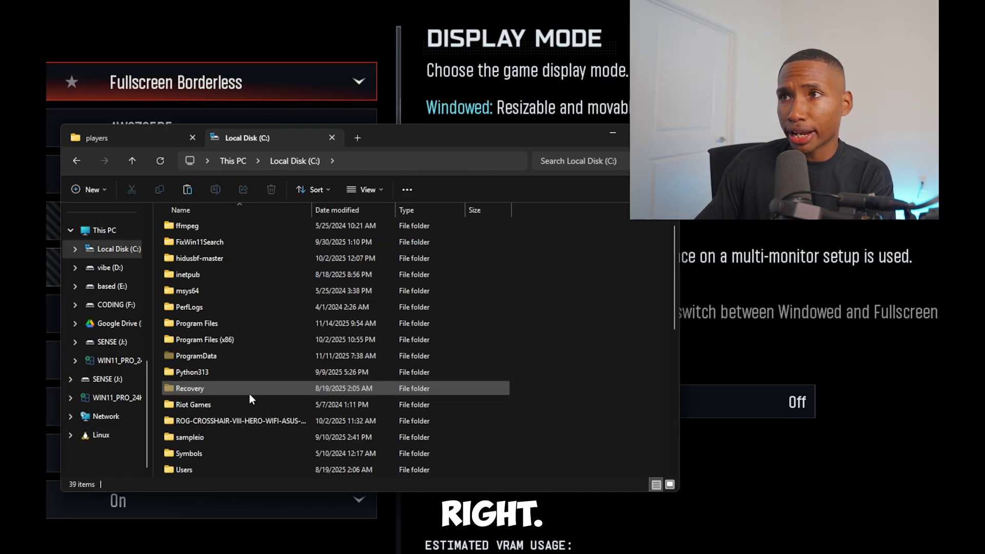
{"action": "scroll", "coordinate": [249, 393], "scroll_direction": "down", "scroll_amount": 2}
{"action": "double_click", "coordinate": [236, 375]}
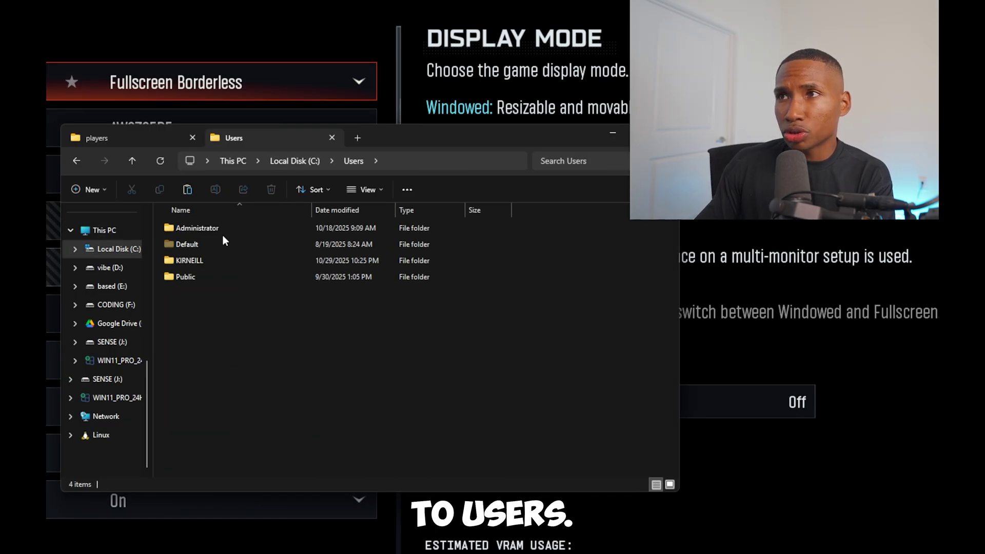
{"action": "double_click", "coordinate": [214, 260]}
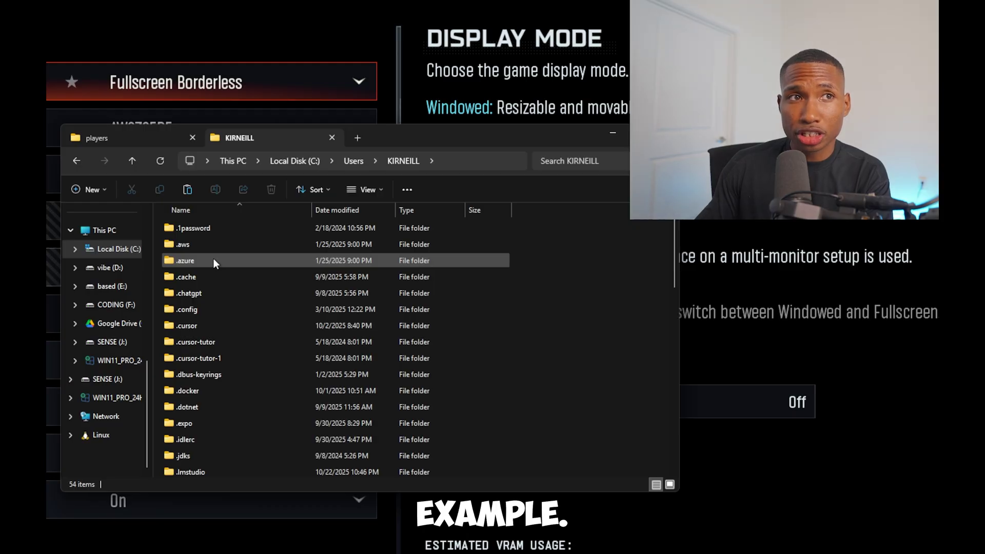
From the user folder, open AppData > Local > Activision > Call of Duty > players.
{"action": "scroll", "coordinate": [223, 400], "scroll_direction": "down", "scroll_amount": 3}
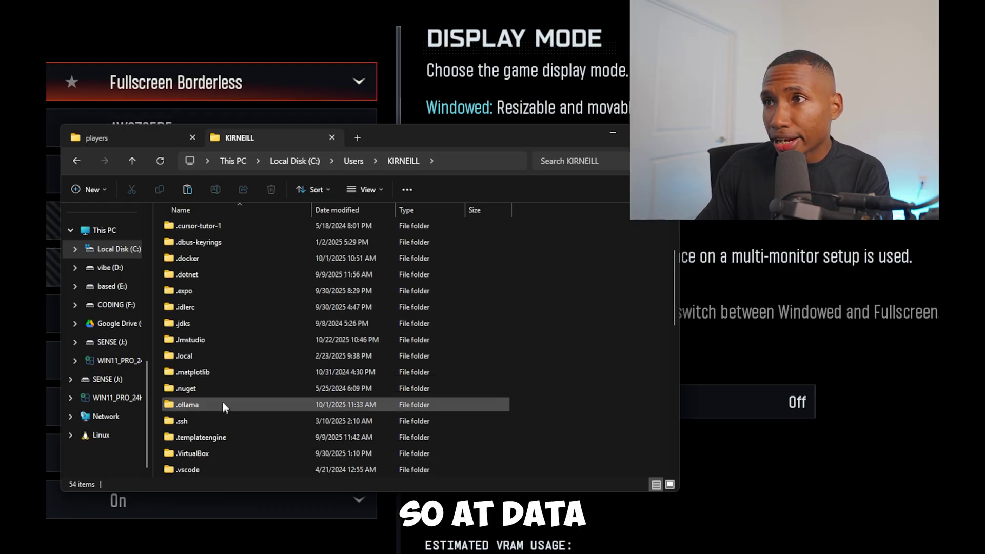
{"action": "scroll", "coordinate": [220, 390], "scroll_direction": "down", "scroll_amount": 3}
{"action": "double_click", "coordinate": [228, 306]}
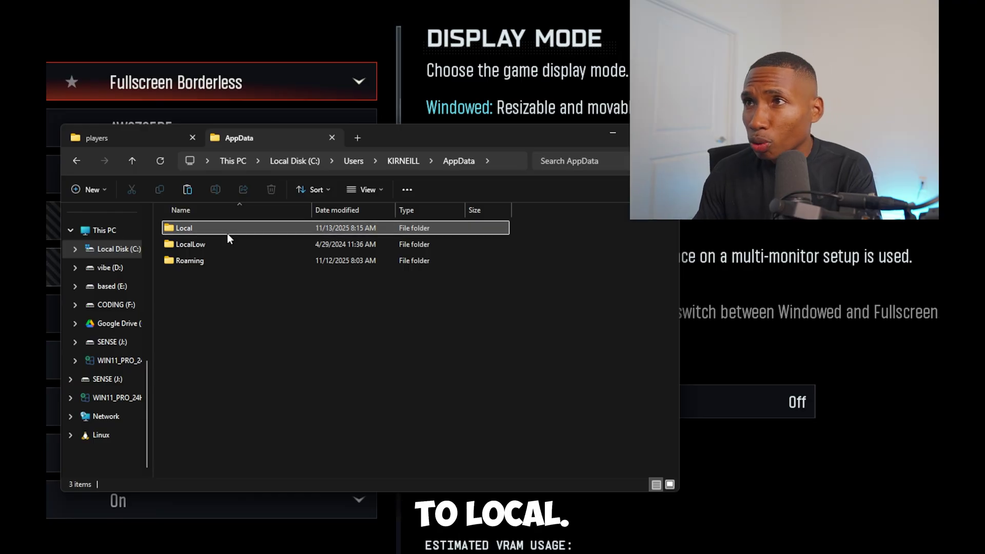
{"action": "double_click", "coordinate": [227, 233]}
{"action": "double_click", "coordinate": [232, 276]}
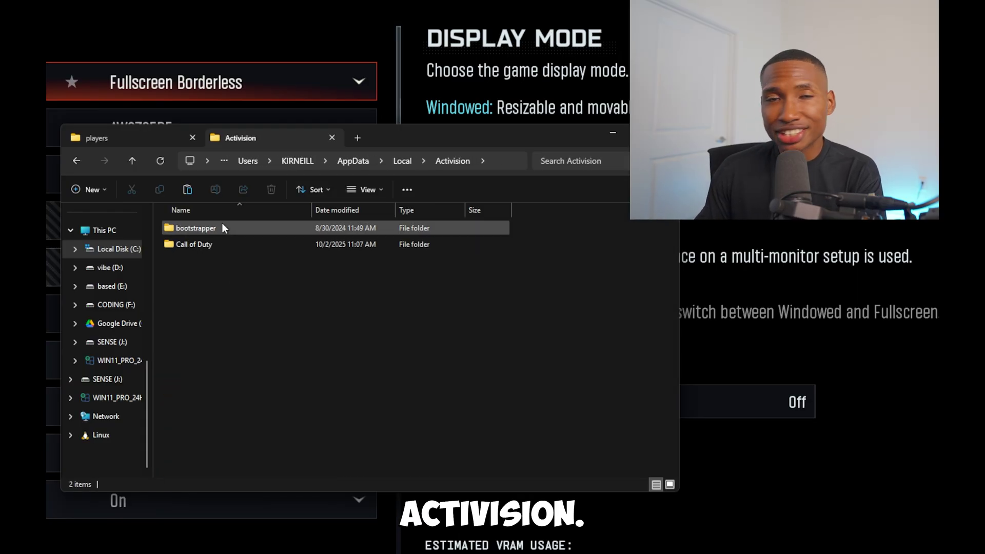
{"action": "double_click", "coordinate": [221, 244]}
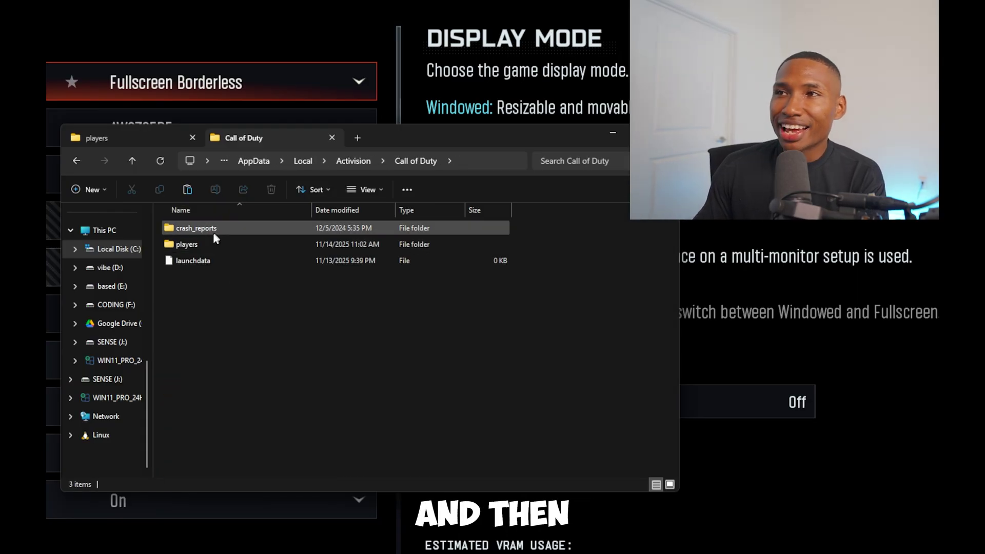
{"action": "double_click", "coordinate": [208, 244]}
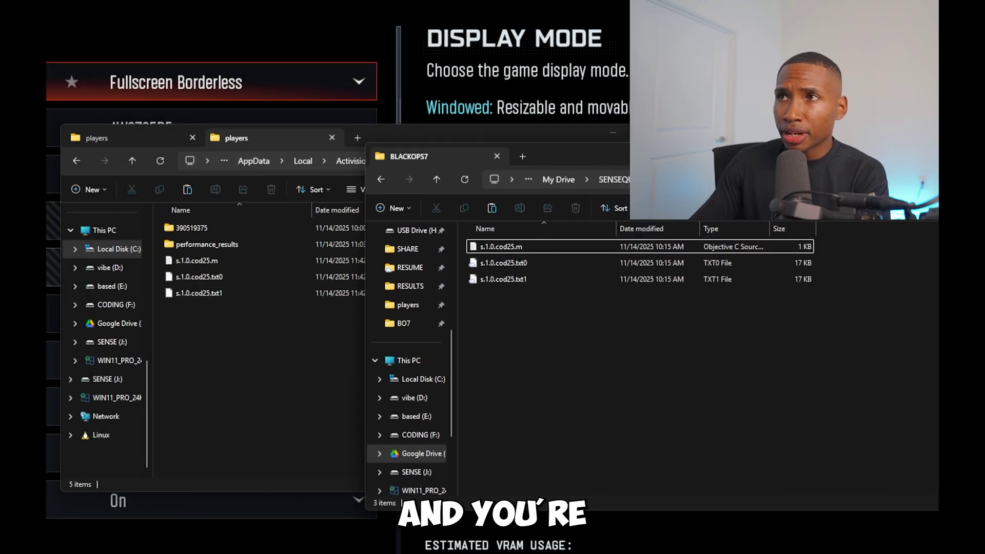
Point out the three s.1.0.cod25 files in BLACKOPS7 and their counterparts in players by selecting them, and clear the players selection.
{"action": "left_click_drag", "start_coordinate": [586, 327], "coordinate": [548, 211]}
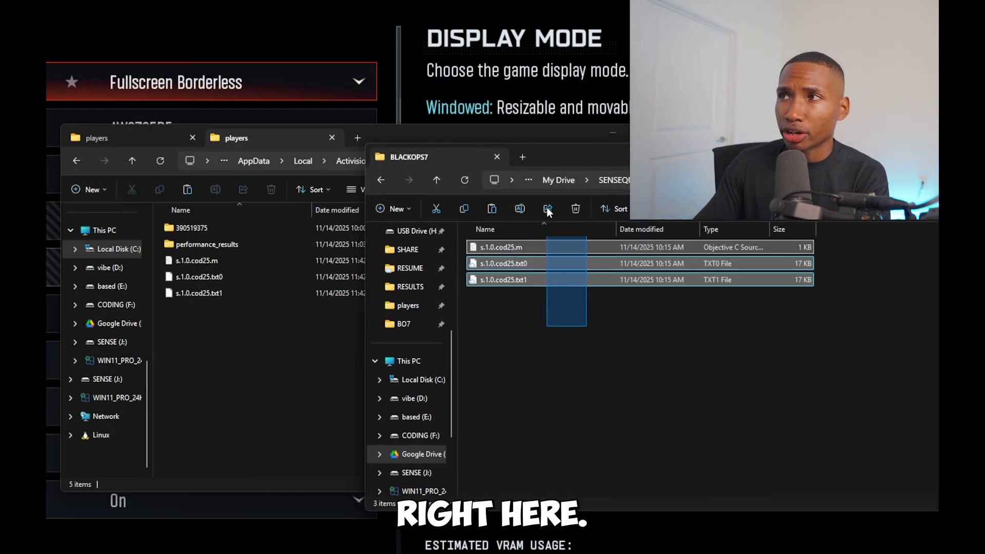
{"action": "left_click_drag", "start_coordinate": [226, 341], "coordinate": [208, 260]}
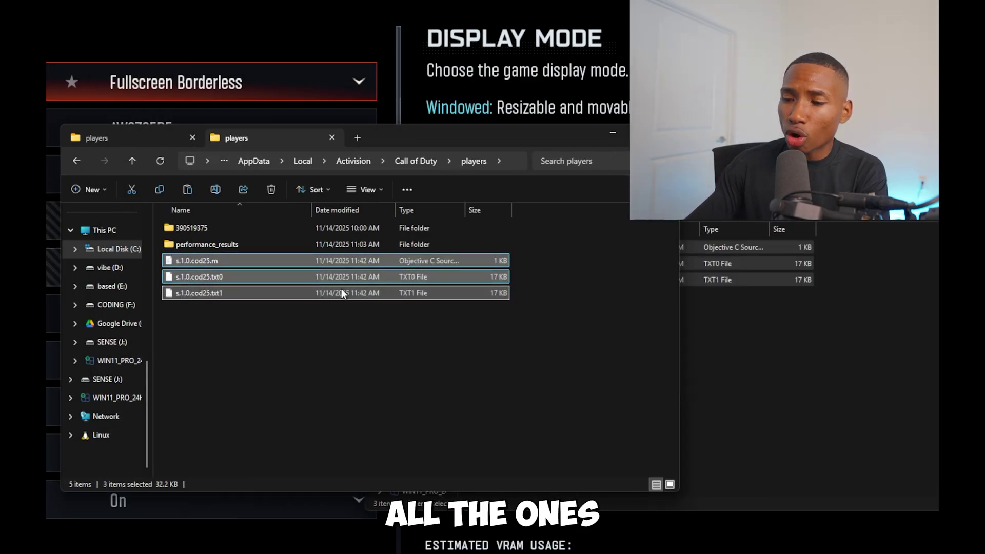
{"action": "left_click_drag", "start_coordinate": [679, 358], "coordinate": [554, 232]}
{"action": "left_click", "coordinate": [318, 368]}
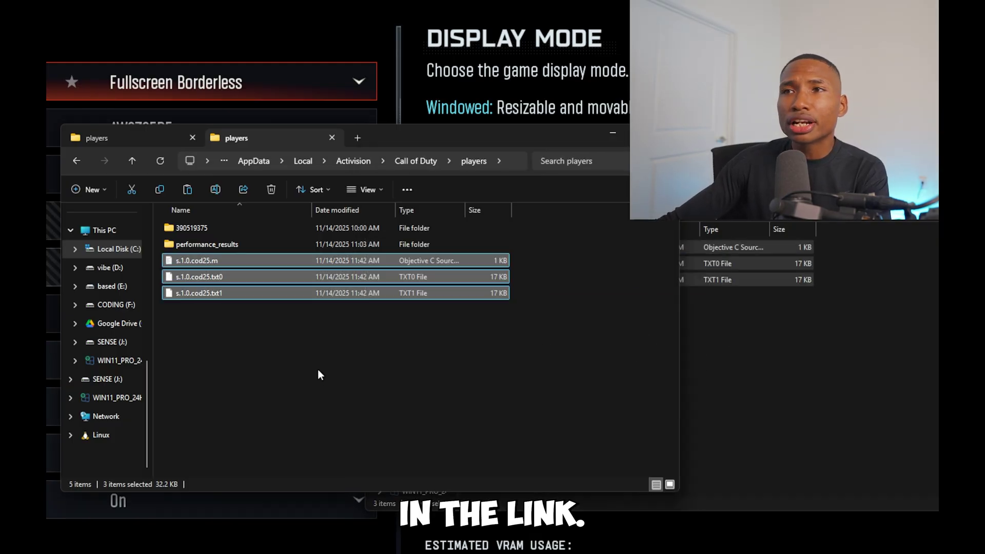
{"action": "left_click", "coordinate": [318, 369]}
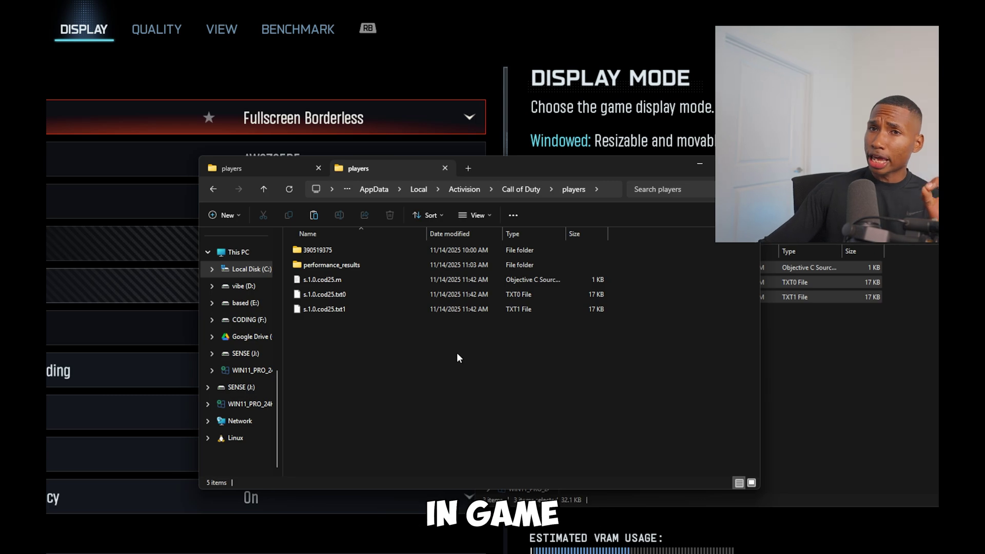
Open the 3. Window Debloating folder inside Documents > OPTS.
{"action": "scroll", "coordinate": [258, 298], "scroll_direction": "up", "scroll_amount": 5}
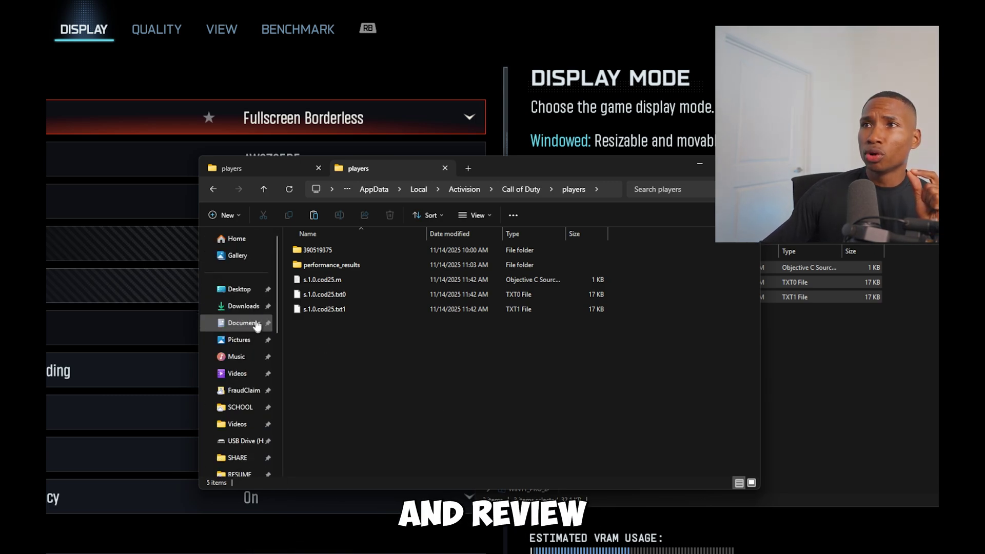
{"action": "left_click", "coordinate": [240, 324]}
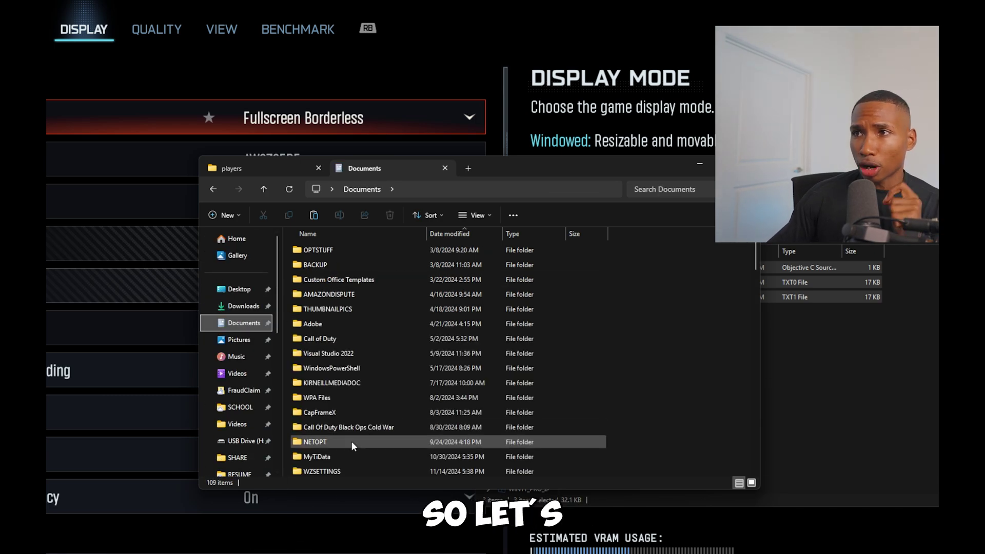
{"action": "scroll", "coordinate": [352, 441], "scroll_direction": "down", "scroll_amount": 3}
{"action": "scroll", "coordinate": [331, 389], "scroll_direction": "down", "scroll_amount": 5}
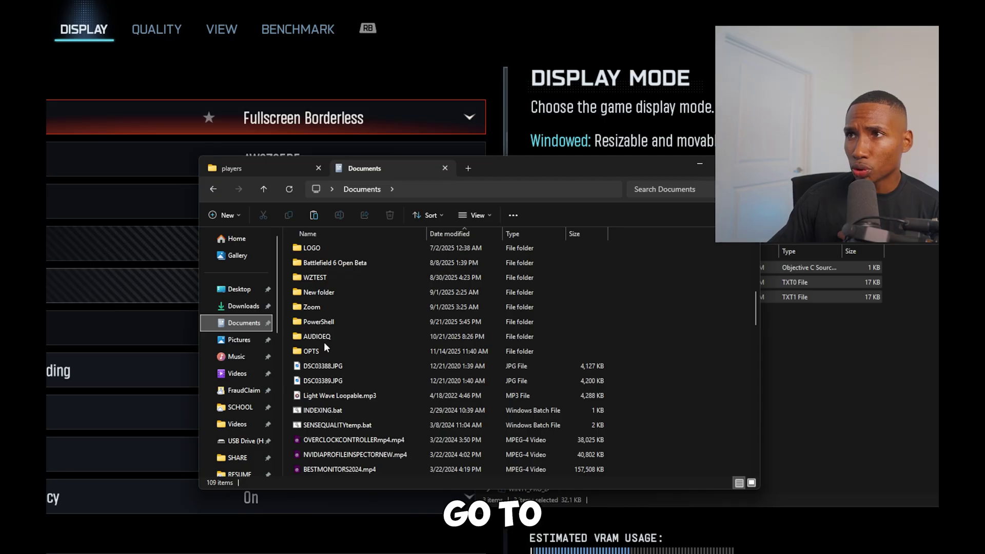
{"action": "double_click", "coordinate": [325, 349]}
{"action": "double_click", "coordinate": [344, 256]}
Check the Game Bar and Game Mode settings through their debloating shortcuts, keeping the Settings window clear of the shortcut list.
{"action": "left_click", "coordinate": [344, 251]}
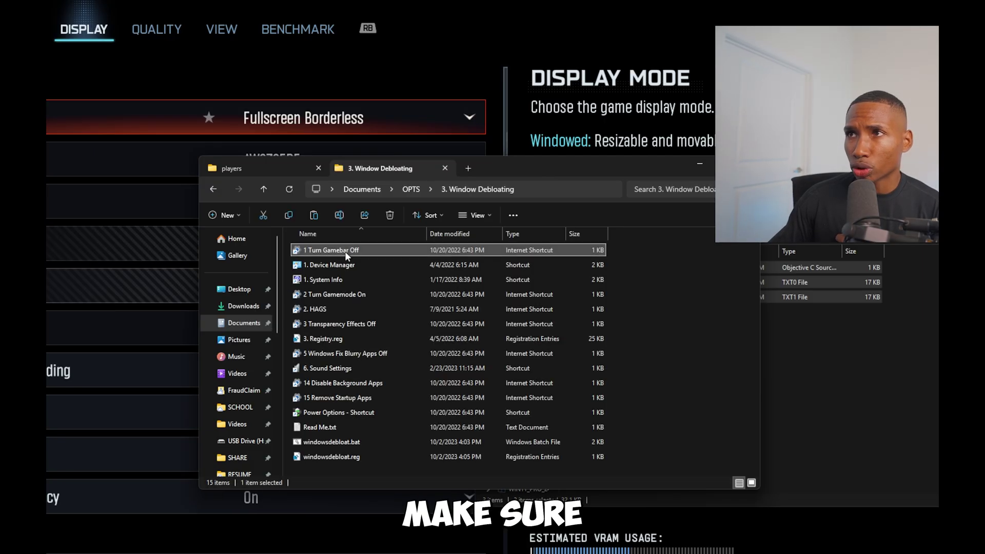
{"action": "double_click", "coordinate": [344, 251]}
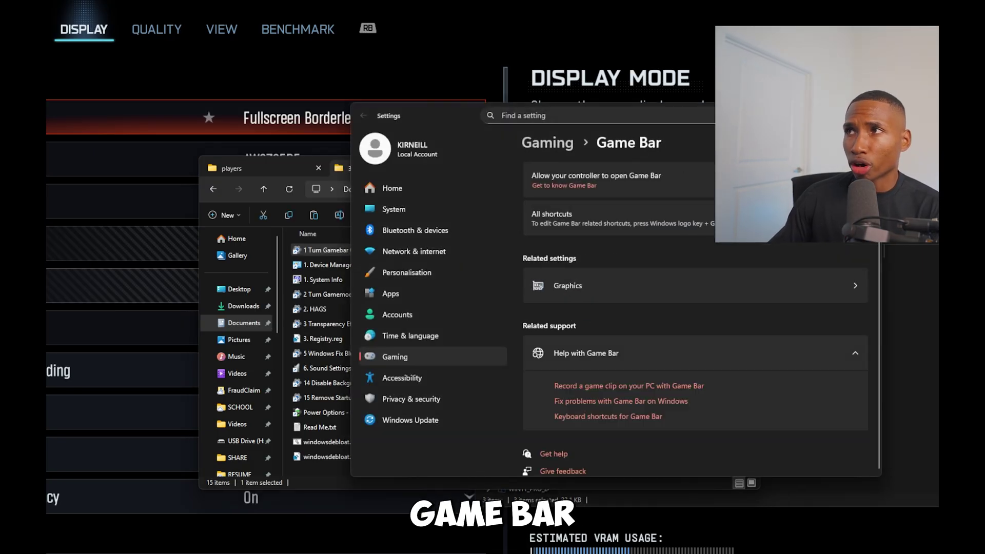
{"action": "left_click_drag", "start_coordinate": [436, 115], "coordinate": [386, 395]}
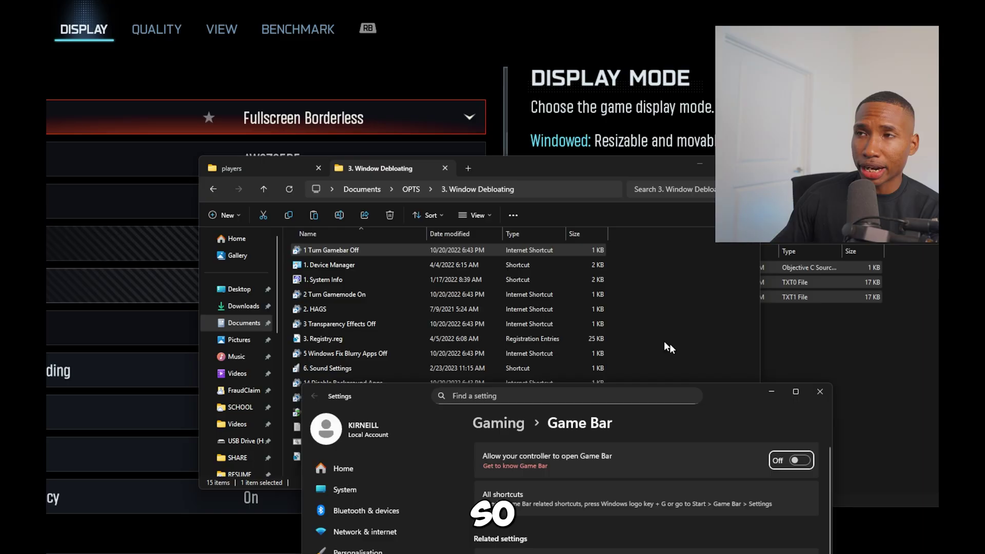
{"action": "double_click", "coordinate": [385, 295]}
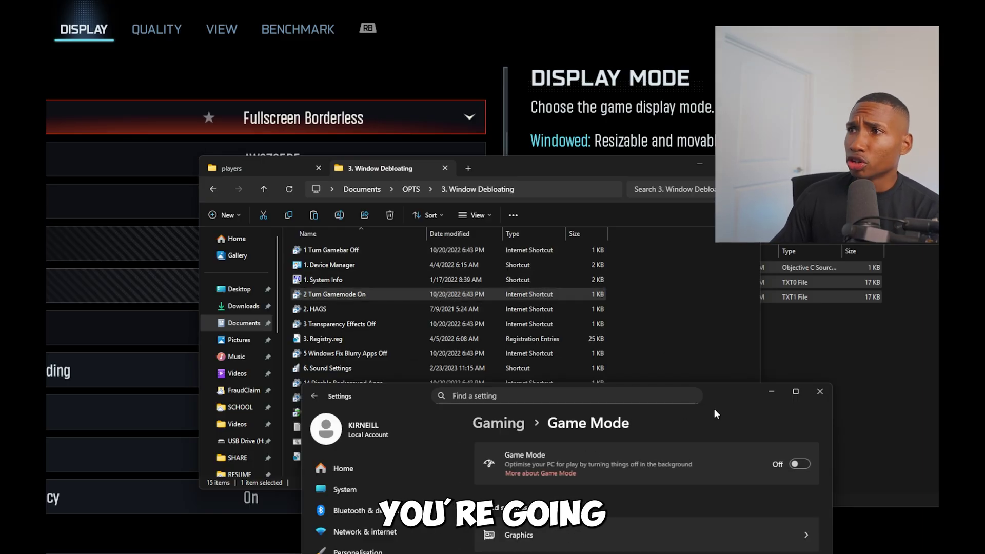
{"action": "left_click_drag", "start_coordinate": [724, 399], "coordinate": [801, 392]}
Review the transparency and blurry-apps settings pages through their shortcuts, and select the 14 Disable Background Apps shortcut.
{"action": "left_click", "coordinate": [443, 326]}
{"action": "double_click", "coordinate": [443, 329]}
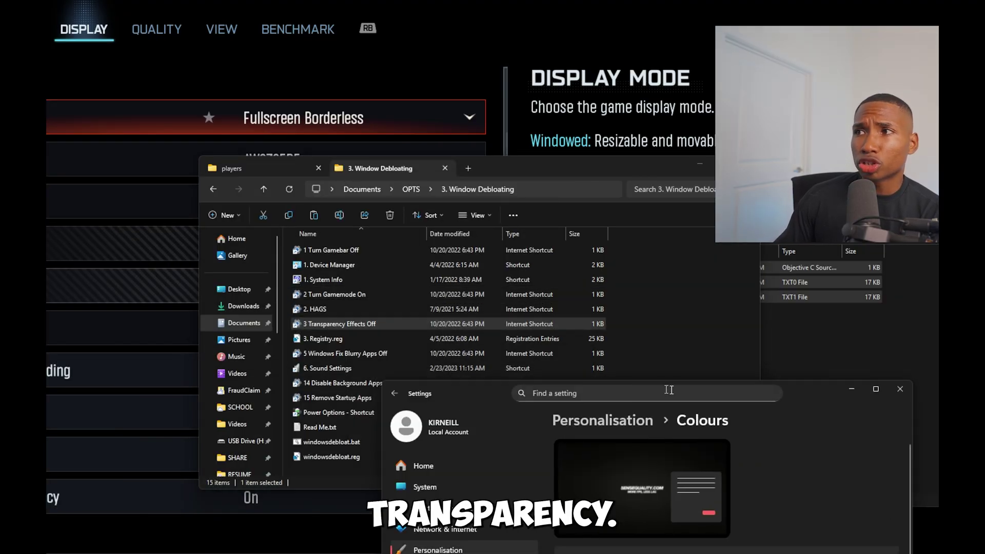
{"action": "double_click", "coordinate": [356, 353]}
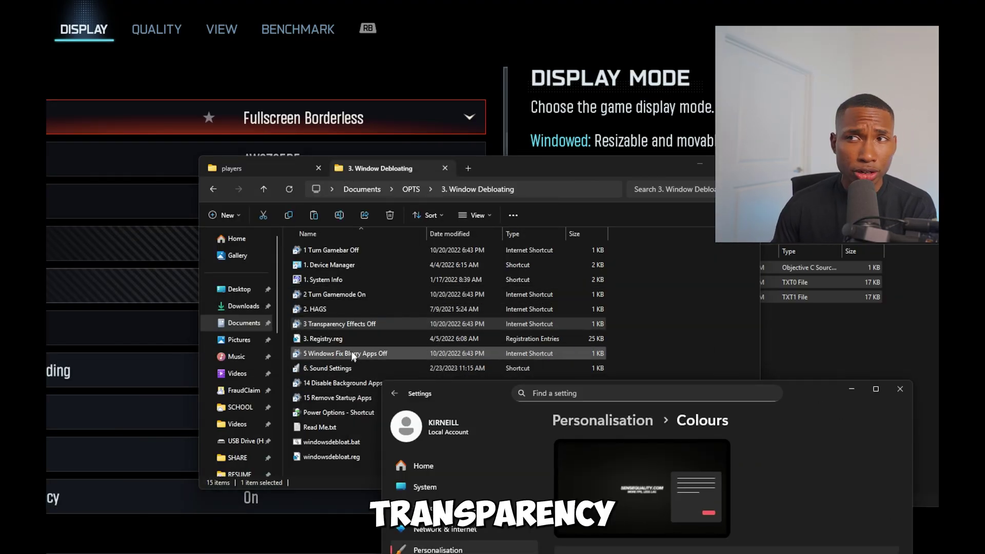
{"action": "left_click_drag", "start_coordinate": [807, 392], "coordinate": [599, 200]}
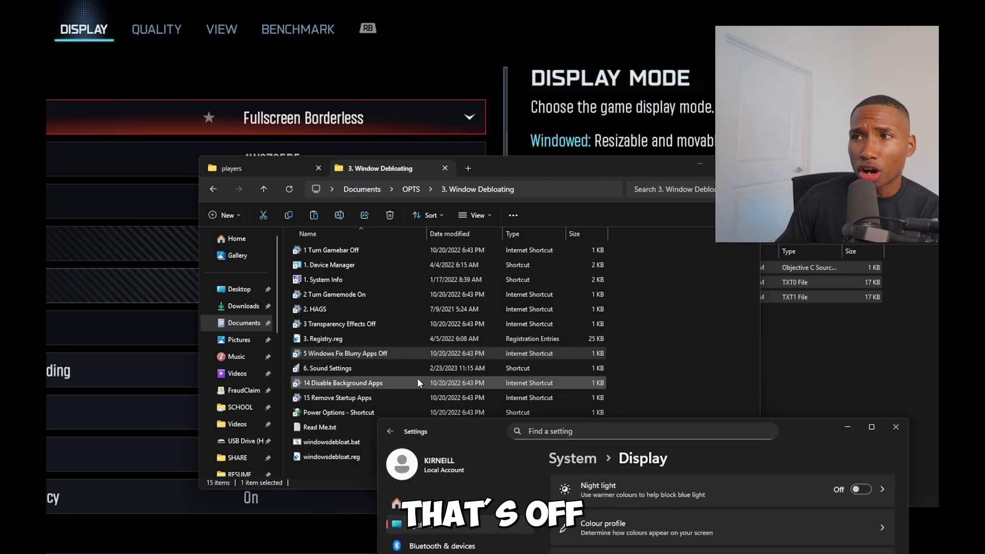
{"action": "left_click", "coordinate": [418, 377]}
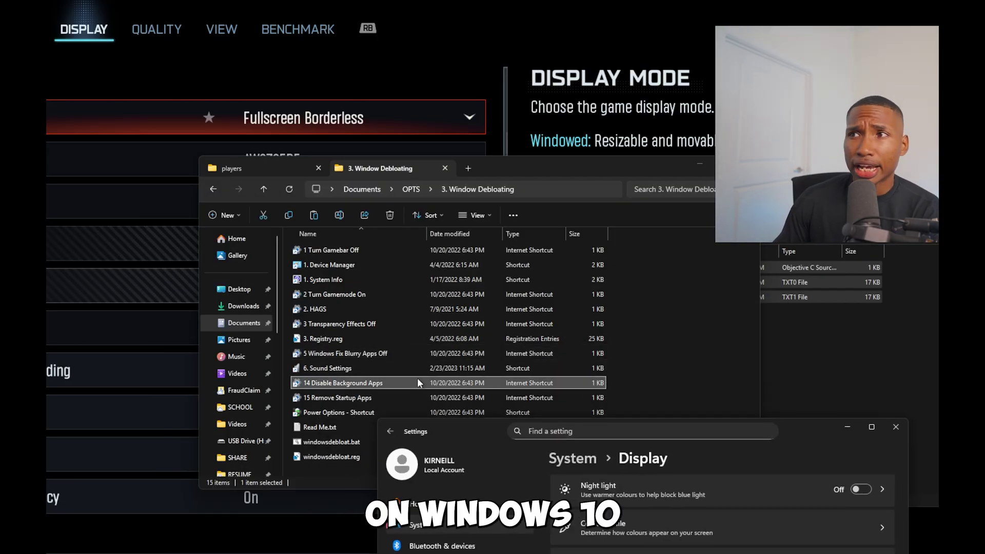
Review the startup apps list through the 15 Remove Startup Apps shortcut, and minimize Settings and the debloating folder window.
{"action": "double_click", "coordinate": [369, 398]}
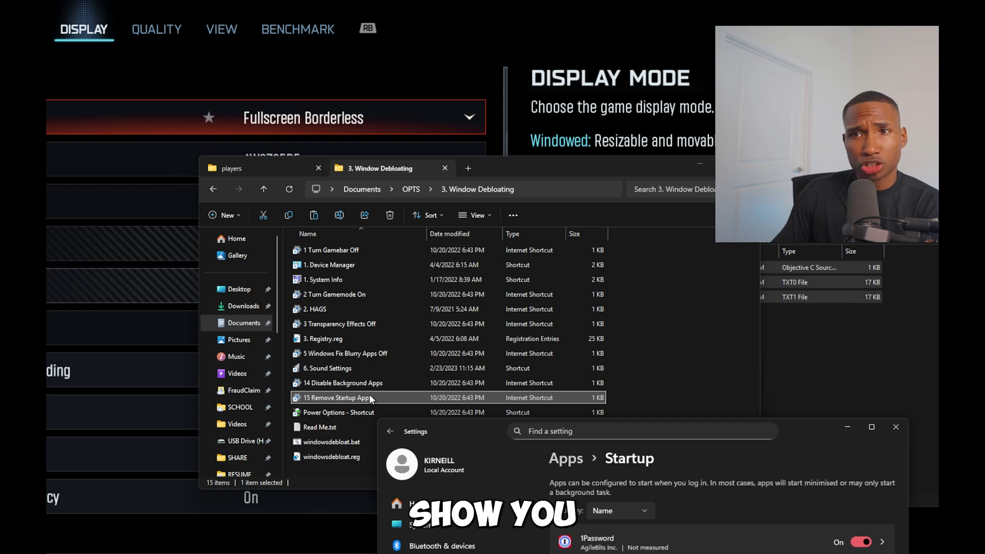
{"action": "left_click_drag", "start_coordinate": [809, 434], "coordinate": [555, 165]}
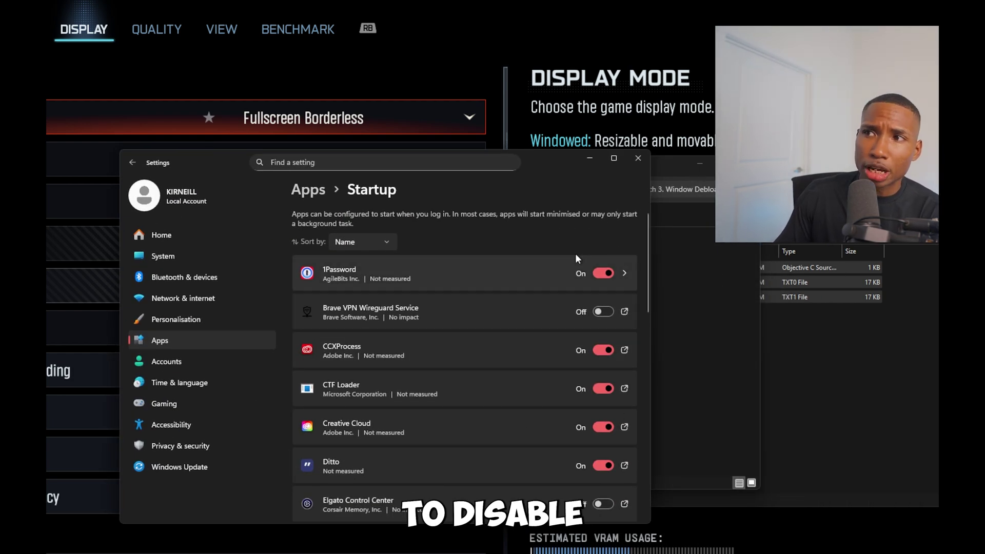
{"action": "left_click", "coordinate": [590, 160]}
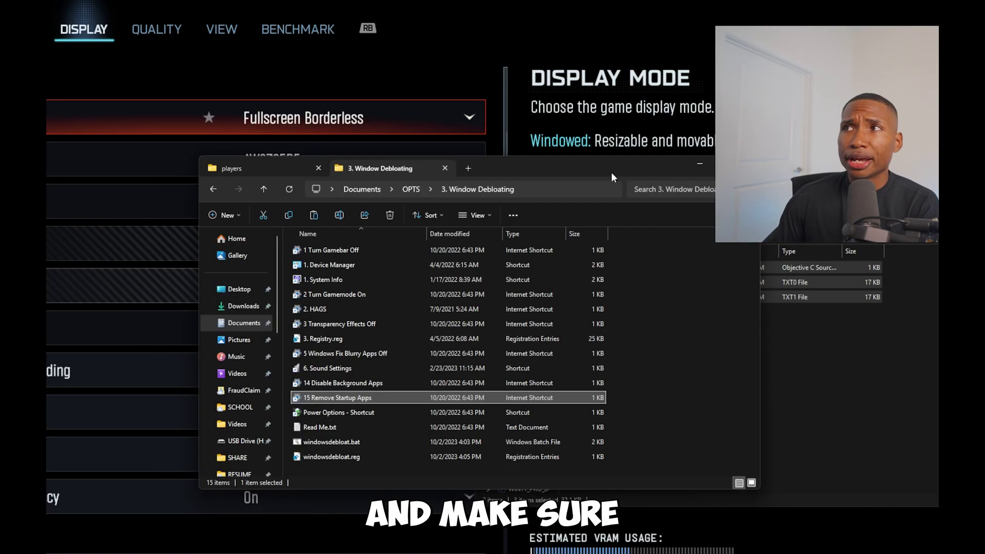
{"action": "left_click", "coordinate": [699, 162]}
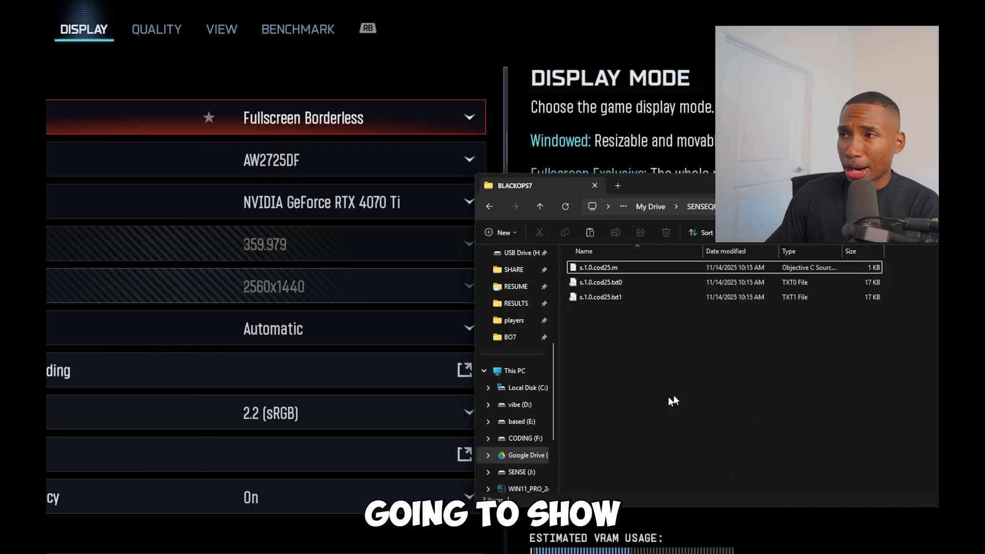
{"action": "key", "text": "super"}
{"action": "type", "text": "powershell"}
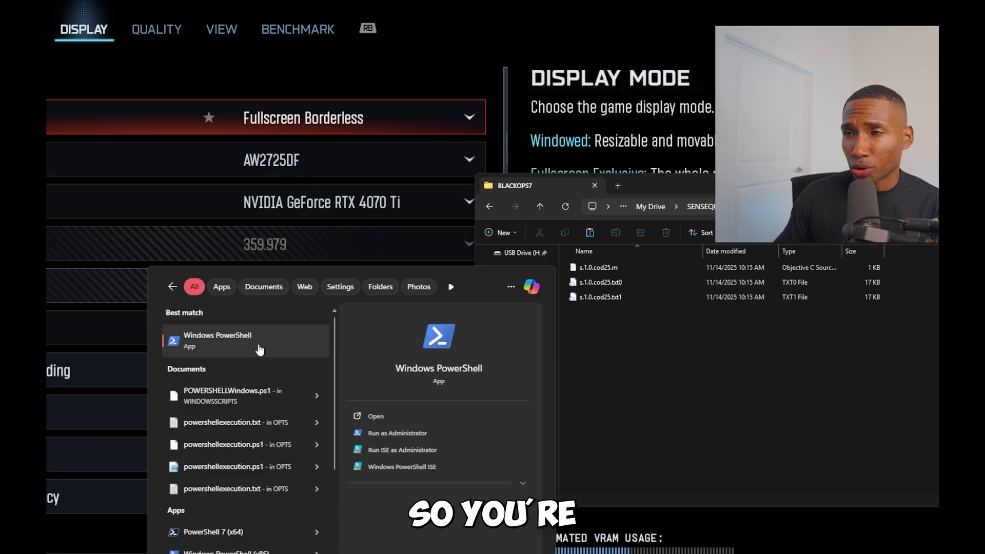
{"action": "left_click", "coordinate": [420, 432]}
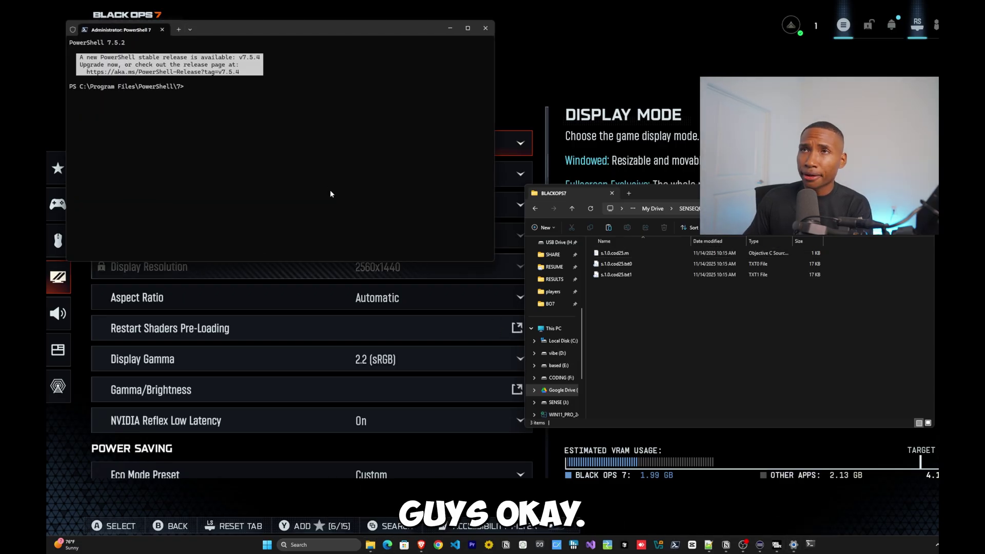
{"action": "key", "text": "super+v"}
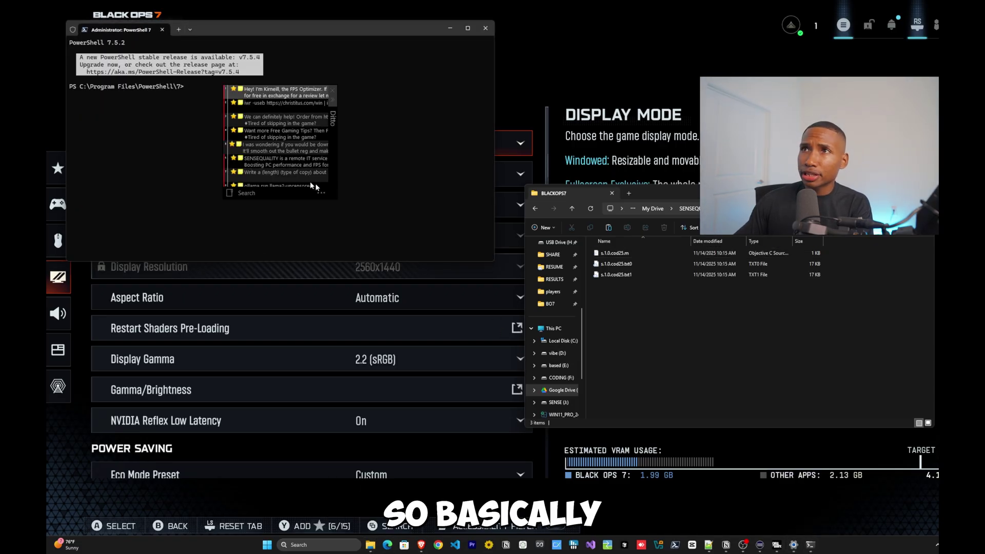
{"action": "left_click", "coordinate": [283, 104]}
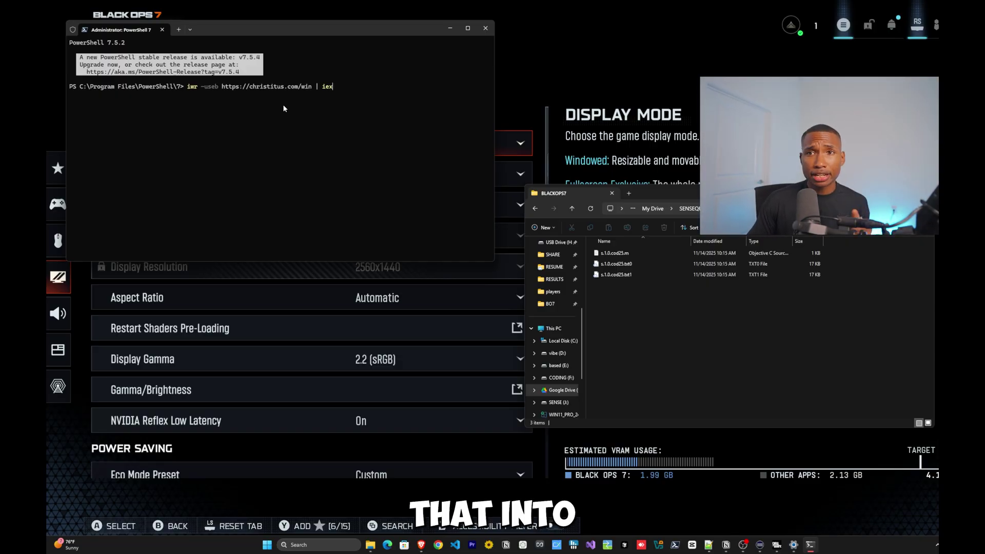
{"action": "key", "text": "Return"}
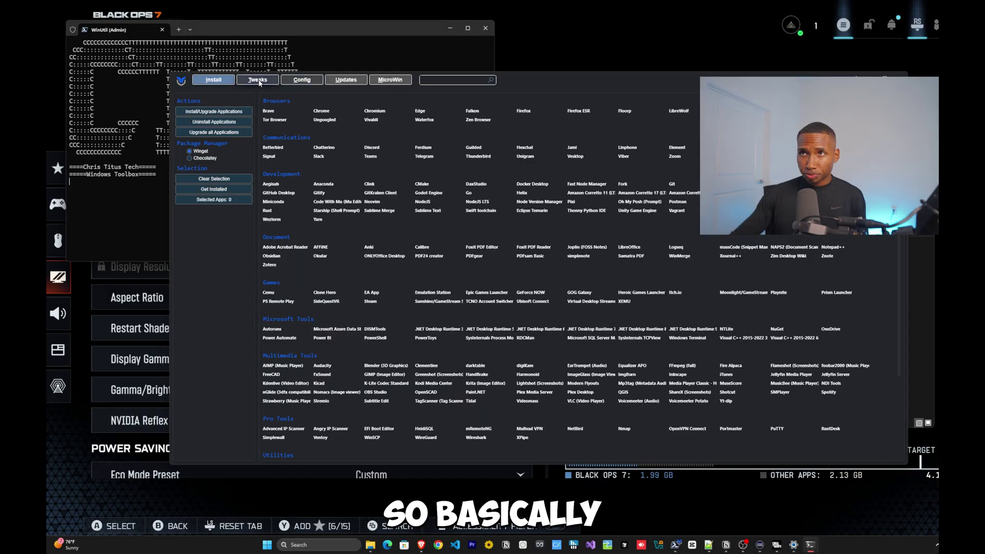
Review the Tweaks and Updates options in the Windows toolbox, and close it.
{"action": "left_click", "coordinate": [258, 80]}
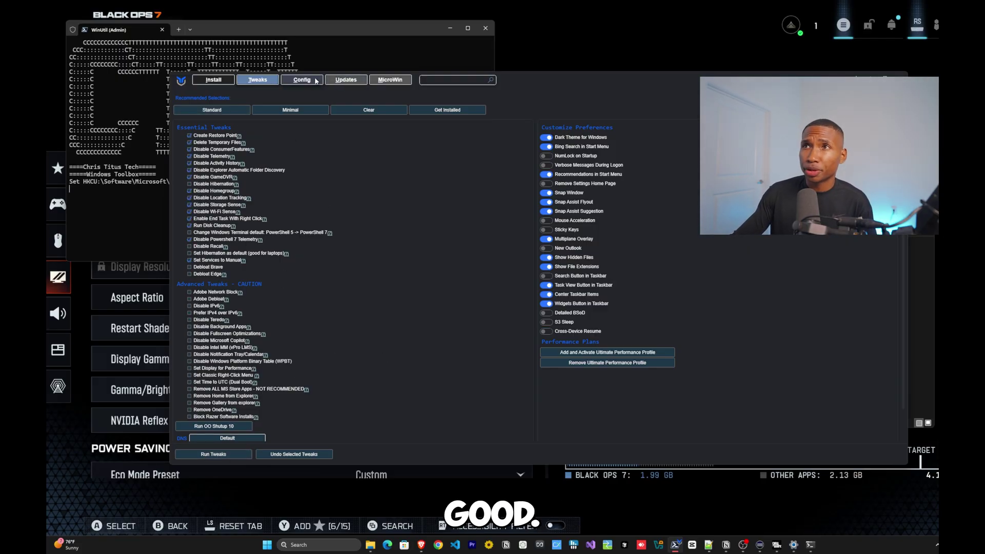
{"action": "left_click", "coordinate": [343, 78]}
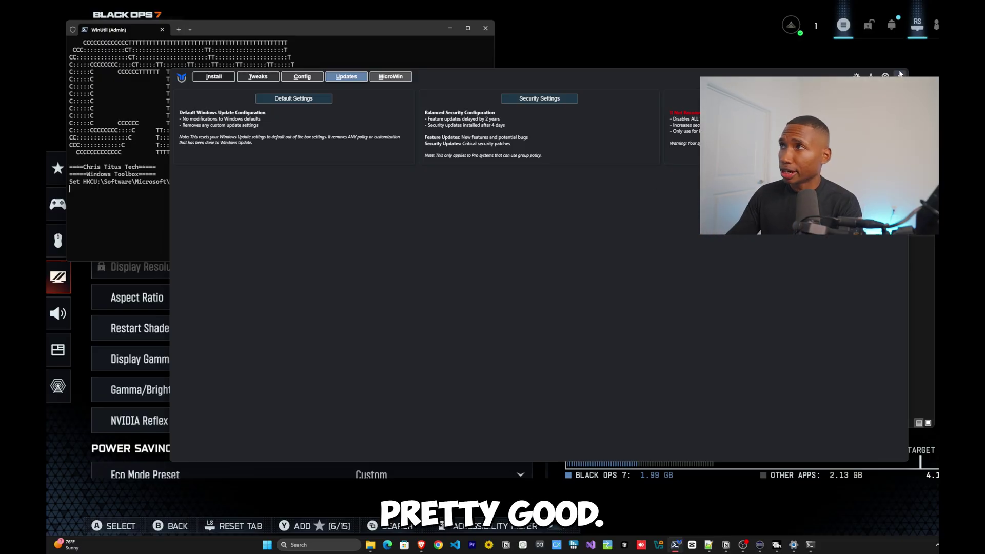
{"action": "key", "text": "alt+F4"}
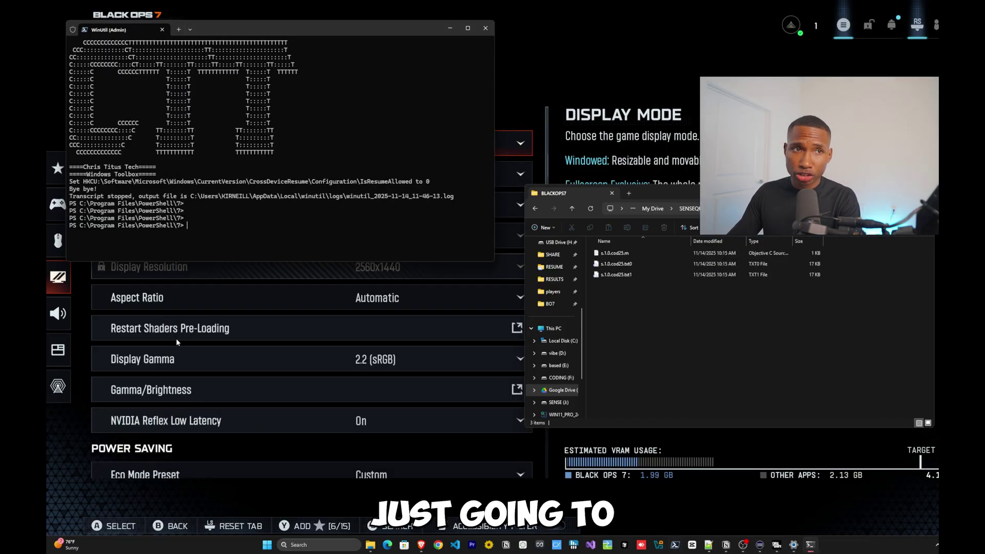
Open the Choose a power plan settings from Windows search, and bring the PowerShell window back to the front.
{"action": "key", "text": "super"}
{"action": "type", "text": "Choose"}
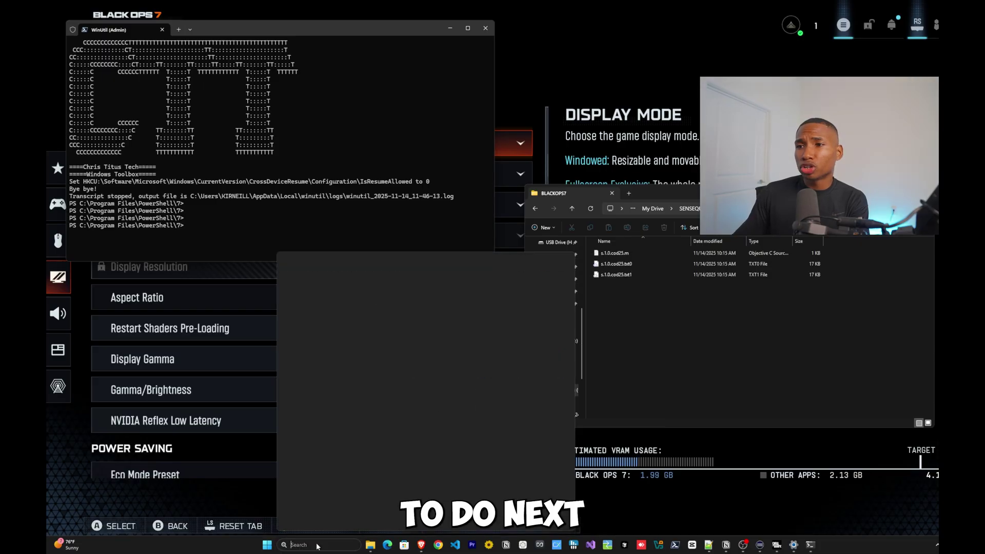
{"action": "type", "text": " a power plan"}
{"action": "key", "text": "Return"}
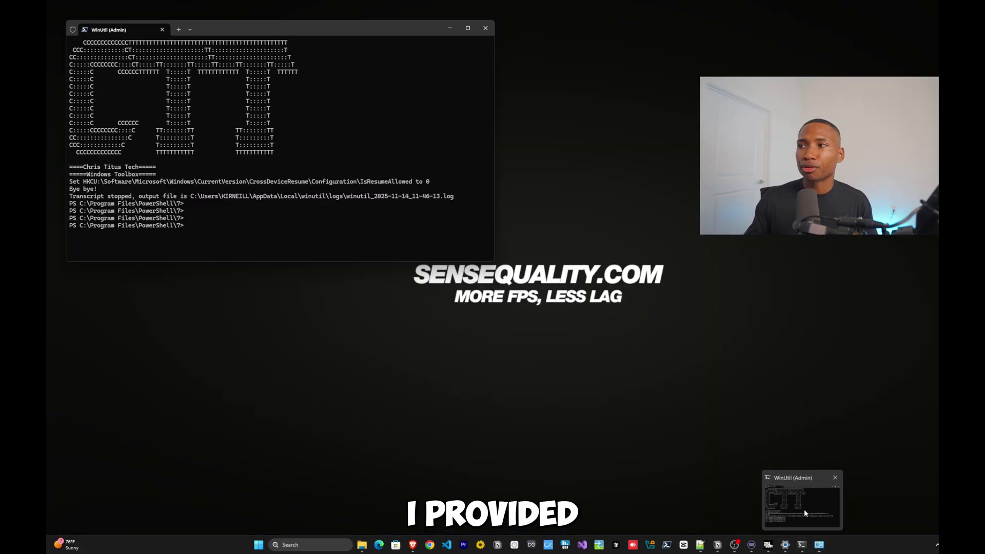
{"action": "left_click", "coordinate": [805, 509]}
{"action": "mouse_move", "coordinate": [822, 548]}
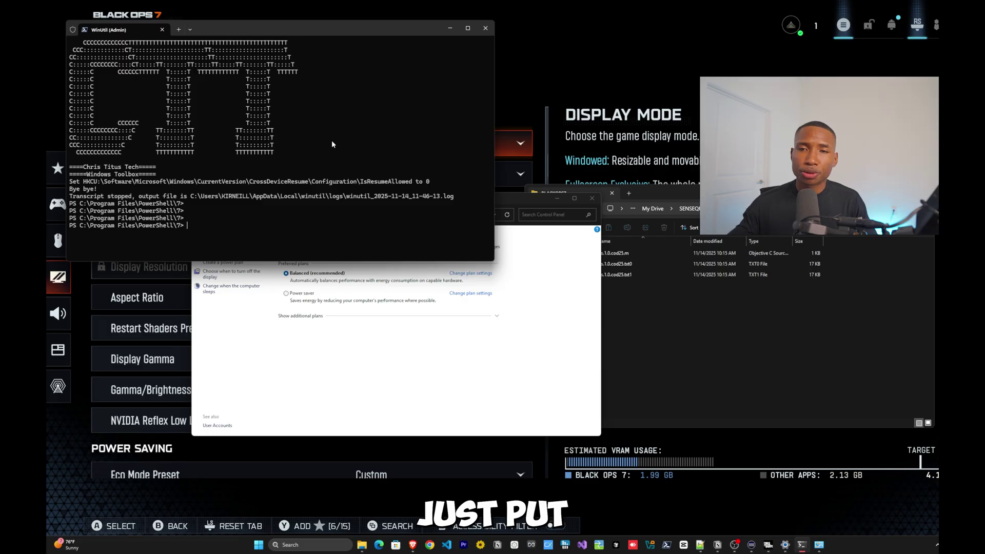
Open NVIDIA Control Panel from Windows search and move its window over the PowerShell and Power Options windows.
{"action": "left_click", "coordinate": [323, 548]}
{"action": "type", "text": "NVIDIA"}
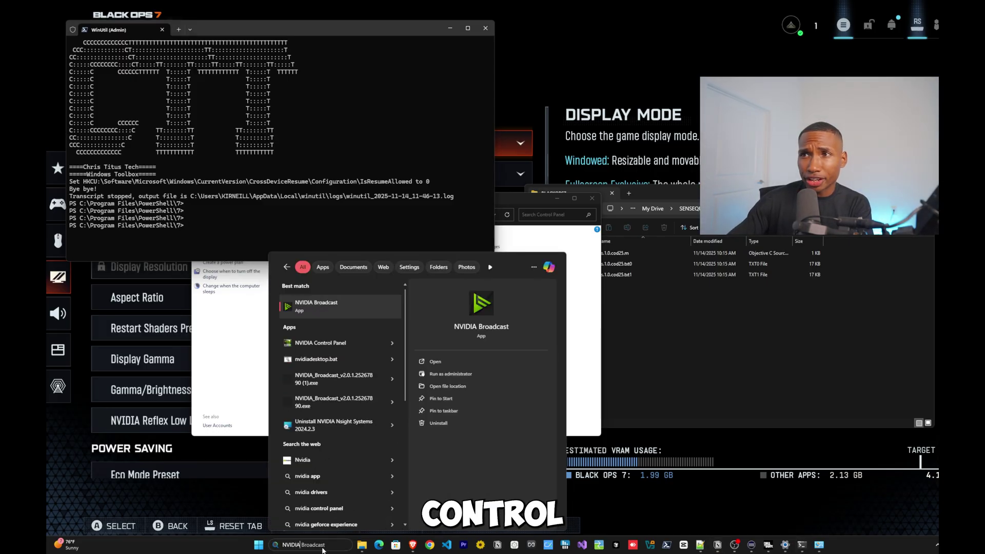
{"action": "type", "text": " control"}
{"action": "key", "text": "Return"}
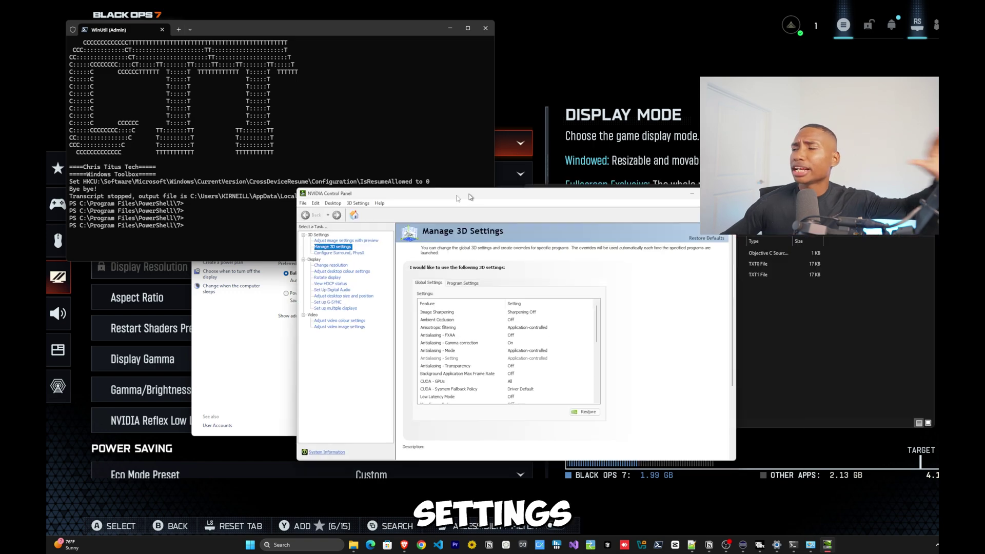
{"action": "left_click_drag", "start_coordinate": [451, 229], "coordinate": [337, 165]}
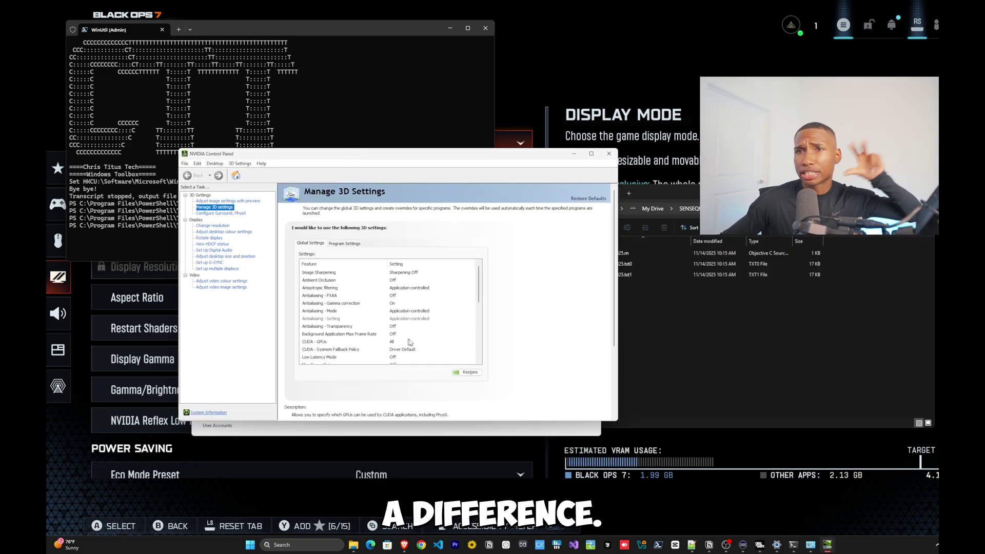
Review the global 3D settings, including power management mode, texture filtering quality and threaded optimisation.
{"action": "scroll", "coordinate": [418, 313], "scroll_direction": "down", "scroll_amount": 4}
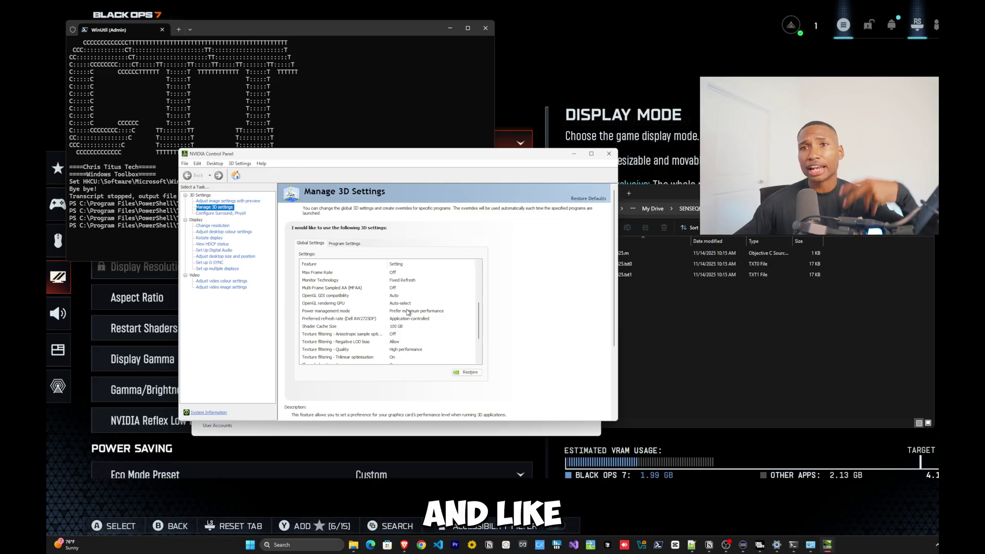
{"action": "scroll", "coordinate": [441, 302], "scroll_direction": "down", "scroll_amount": 2}
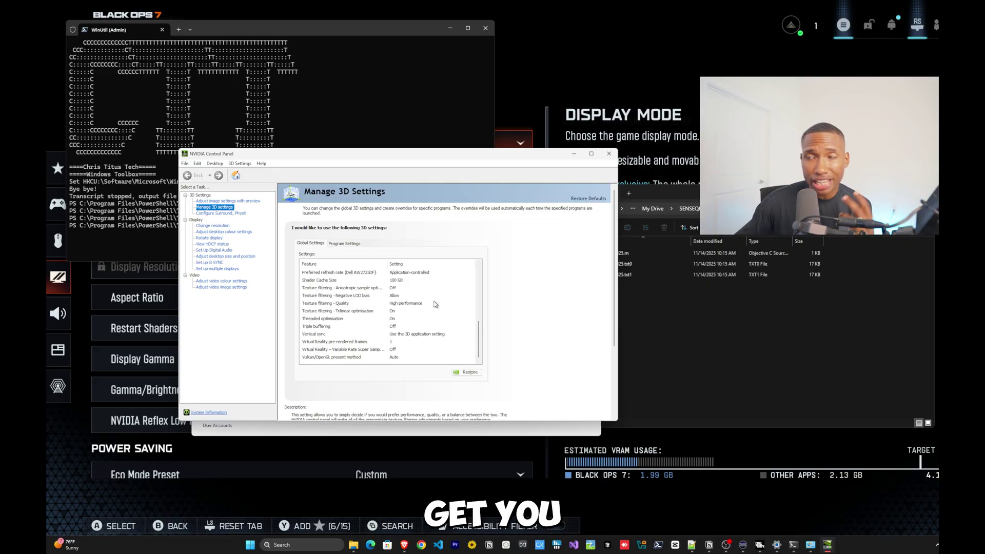
{"action": "left_click", "coordinate": [216, 207]}
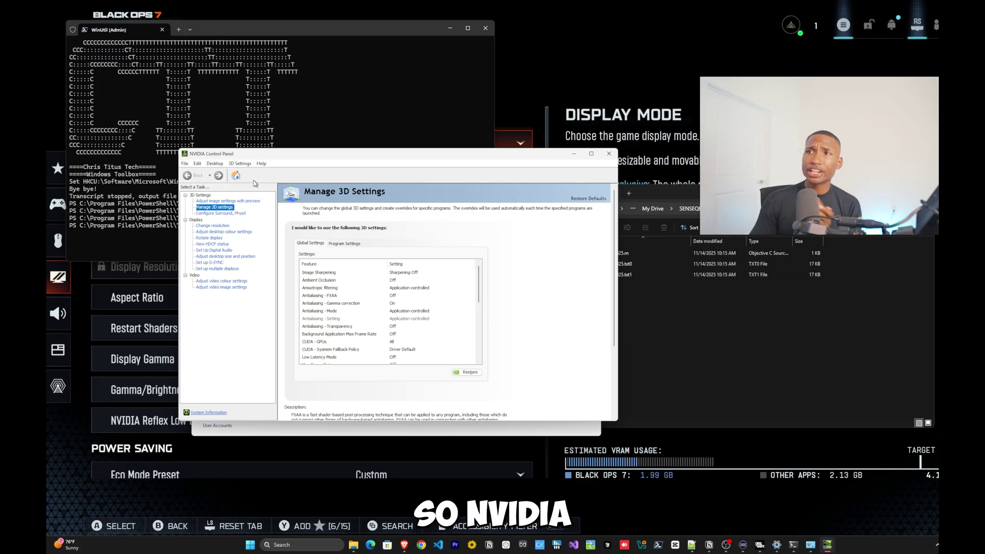
{"action": "scroll", "coordinate": [389, 313], "scroll_direction": "down", "scroll_amount": 5}
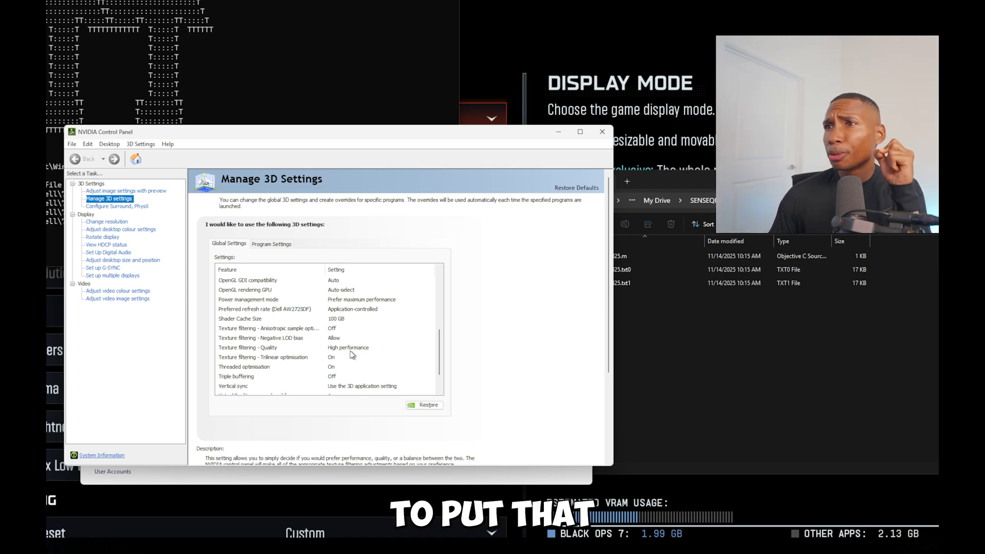
{"action": "scroll", "coordinate": [334, 353], "scroll_direction": "down", "scroll_amount": 1}
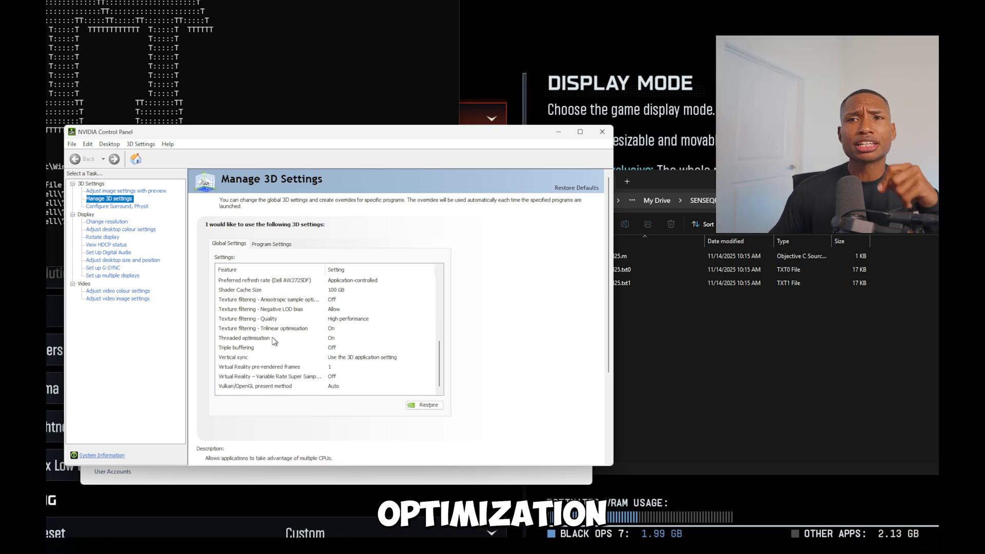
Choose the 360Hz refresh rate for the Dell AW2725DF at native 2560 × 1440, and check the G-SYNC setup before closing NVIDIA Control Panel.
{"action": "left_click", "coordinate": [107, 222]}
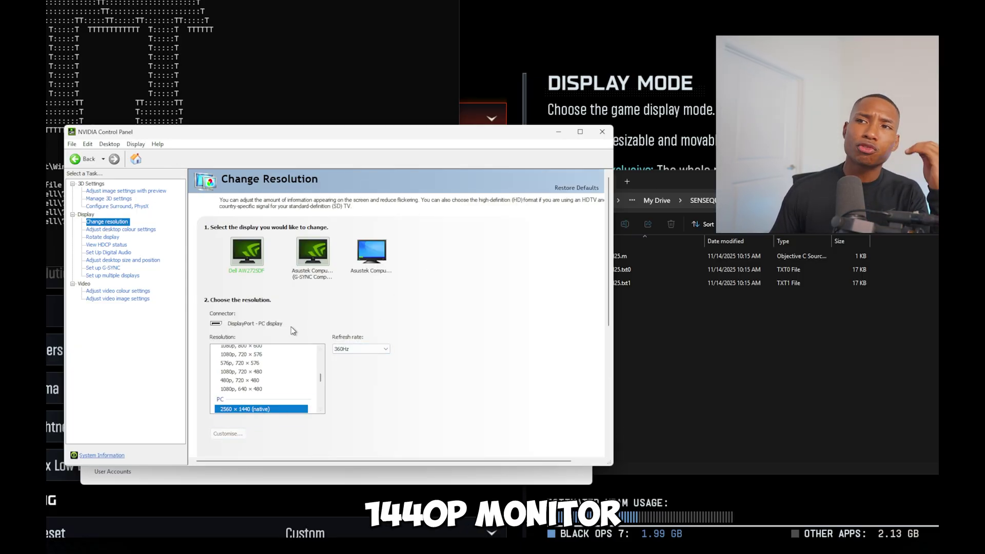
{"action": "scroll", "coordinate": [263, 399], "scroll_direction": "down", "scroll_amount": 1}
{"action": "scroll", "coordinate": [262, 398], "scroll_direction": "down", "scroll_amount": 1}
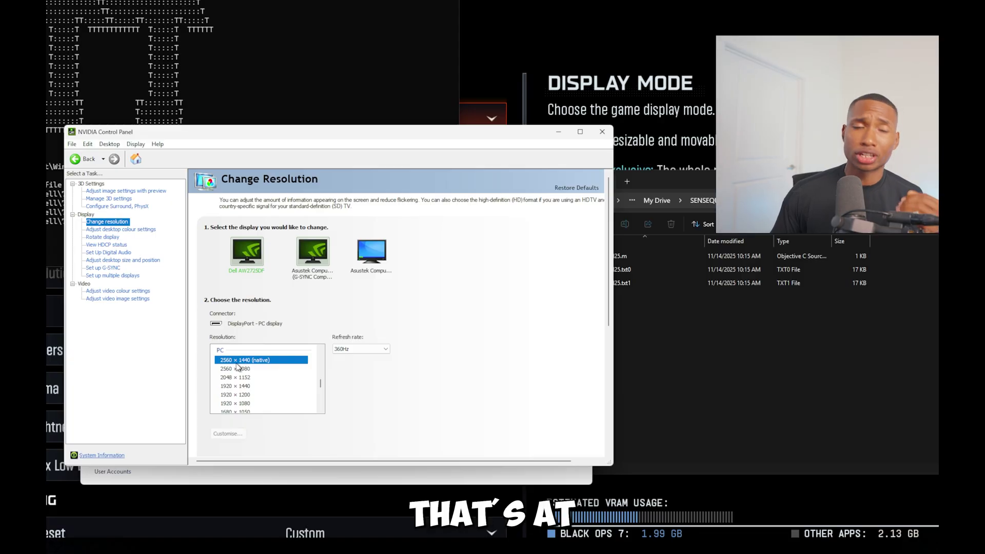
{"action": "left_click", "coordinate": [371, 348]}
{"action": "left_click", "coordinate": [359, 358]}
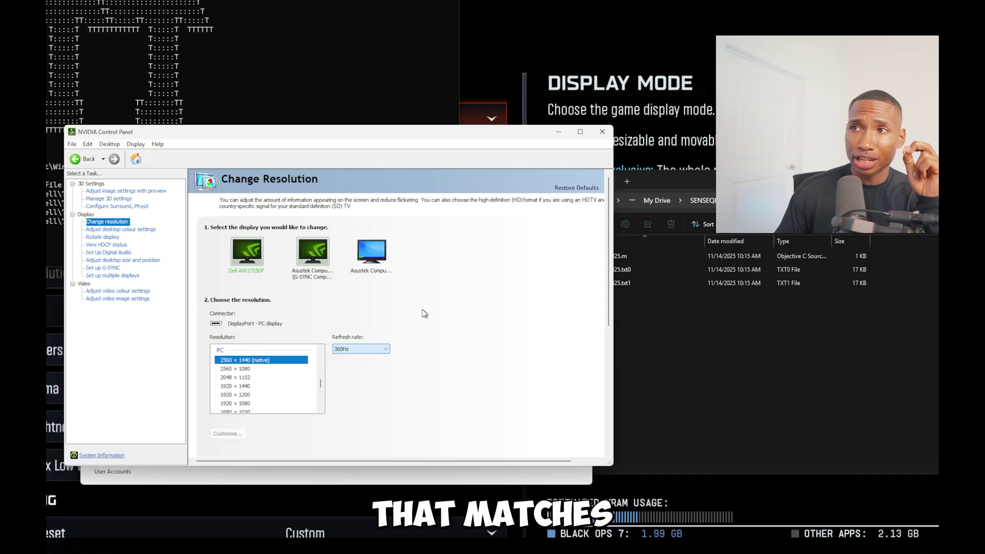
{"action": "left_click", "coordinate": [101, 268]}
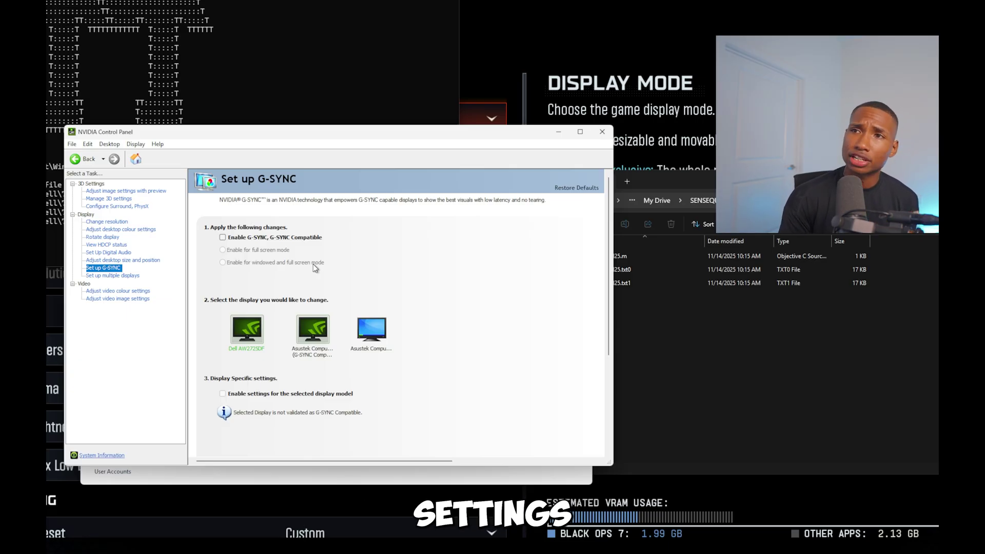
{"action": "left_click", "coordinate": [602, 131]}
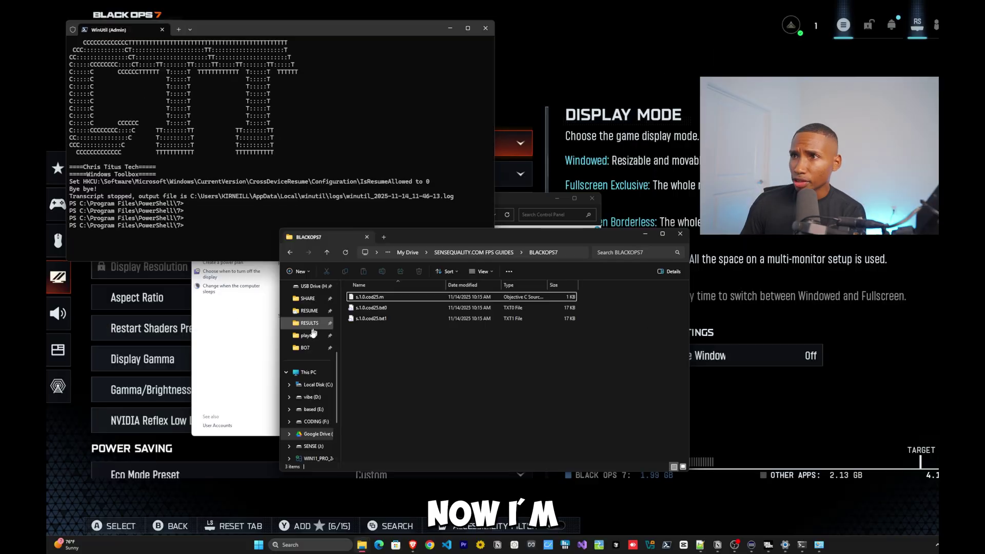
Go to Documents > OPTS > DRIVER > hidusbf > DRIVER and run Setup.exe as administrator.
{"action": "scroll", "coordinate": [313, 349], "scroll_direction": "up", "scroll_amount": 4}
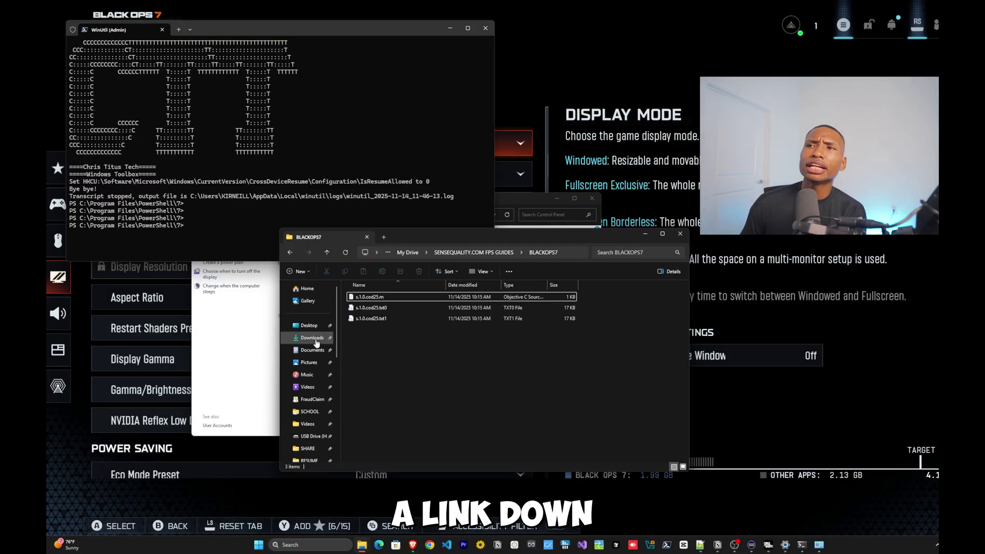
{"action": "left_click", "coordinate": [312, 350]}
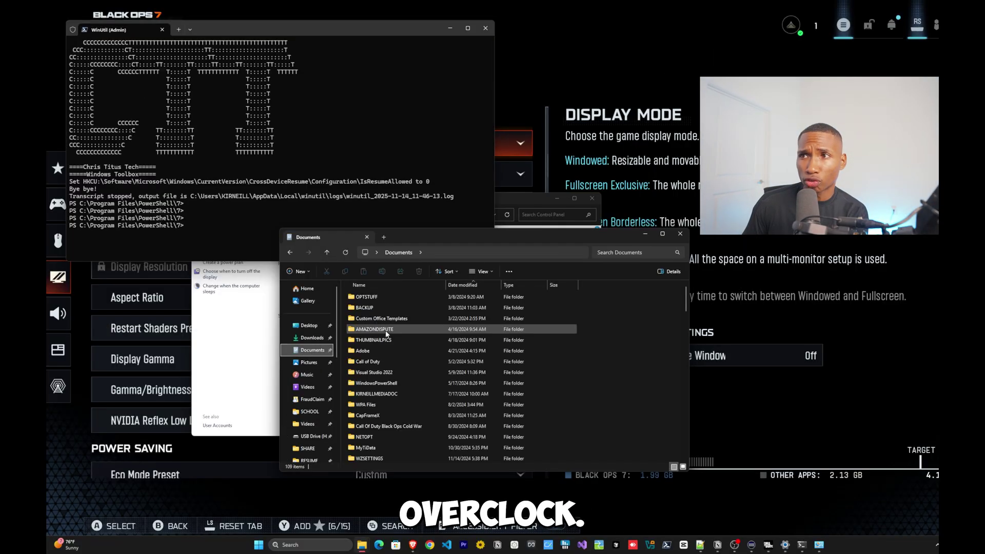
{"action": "scroll", "coordinate": [390, 390], "scroll_direction": "down", "scroll_amount": 3}
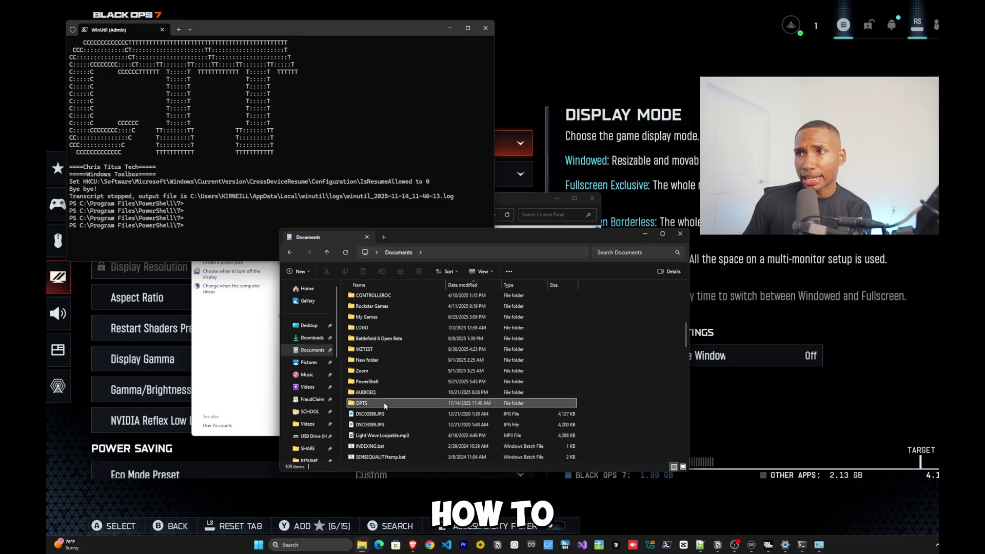
{"action": "double_click", "coordinate": [384, 402]}
{"action": "double_click", "coordinate": [370, 352]}
{"action": "left_click_drag", "start_coordinate": [412, 238], "coordinate": [272, 196]}
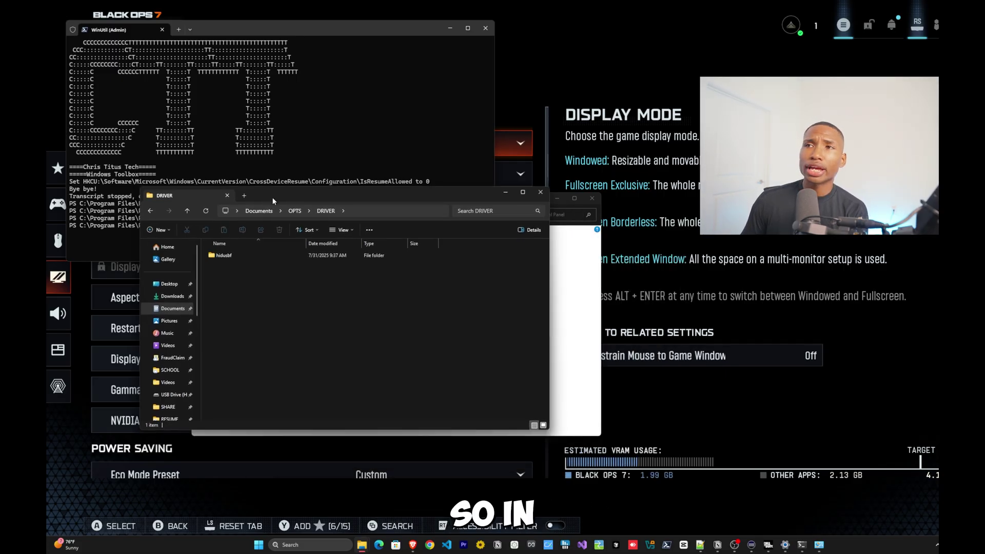
{"action": "left_click", "coordinate": [244, 255]}
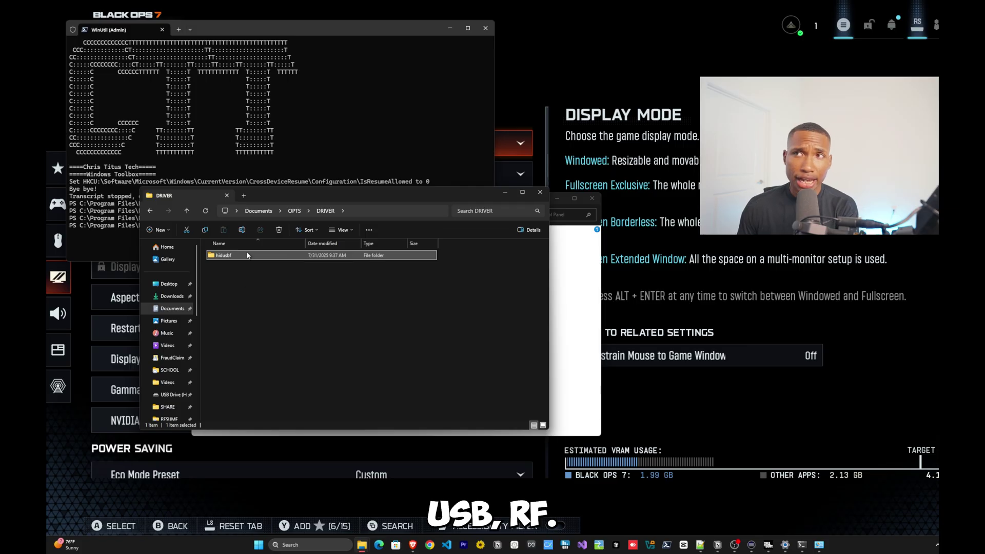
{"action": "double_click", "coordinate": [239, 255]}
{"action": "double_click", "coordinate": [237, 256]}
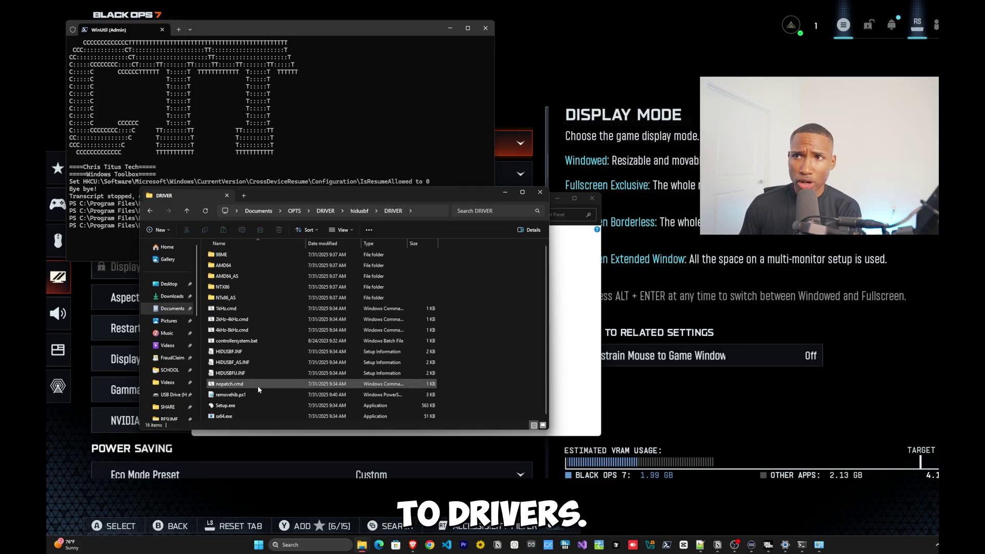
{"action": "right_click", "coordinate": [226, 406]}
{"action": "left_click", "coordinate": [255, 307]}
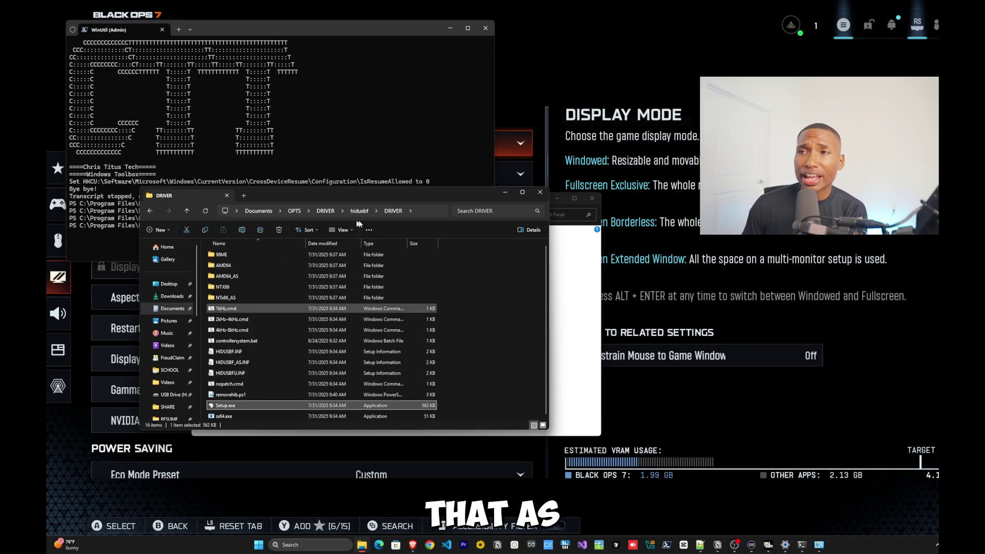
List All devices in USB Devices Rate Setup and select the USB Input Device whose child is the HID-compliant mouse.
{"action": "left_click", "coordinate": [393, 199]}
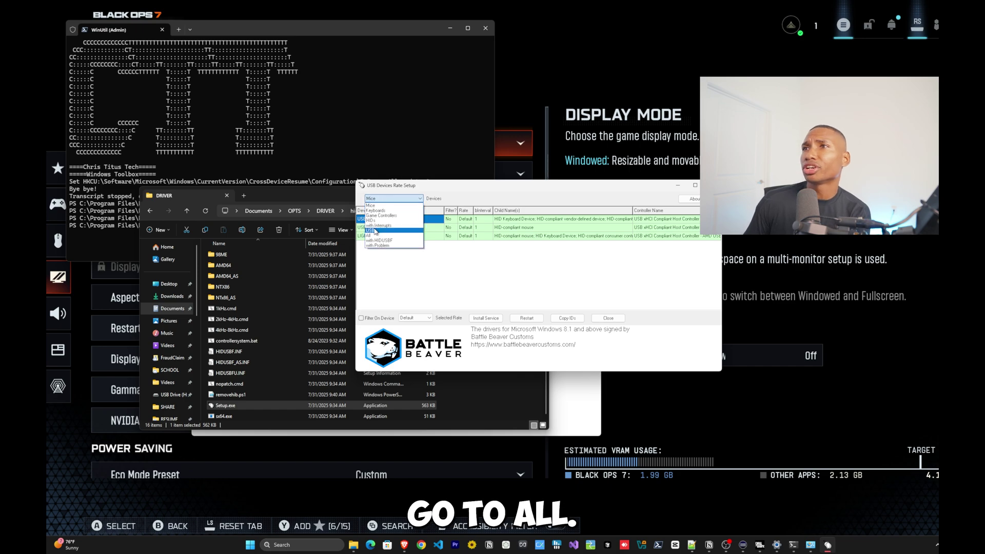
{"action": "left_click", "coordinate": [374, 236]}
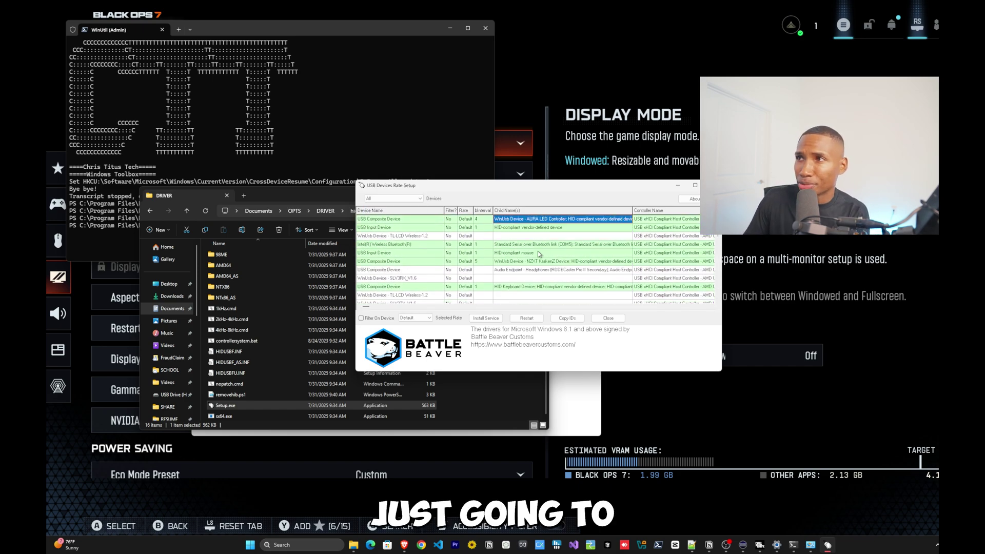
{"action": "left_click", "coordinate": [522, 254]}
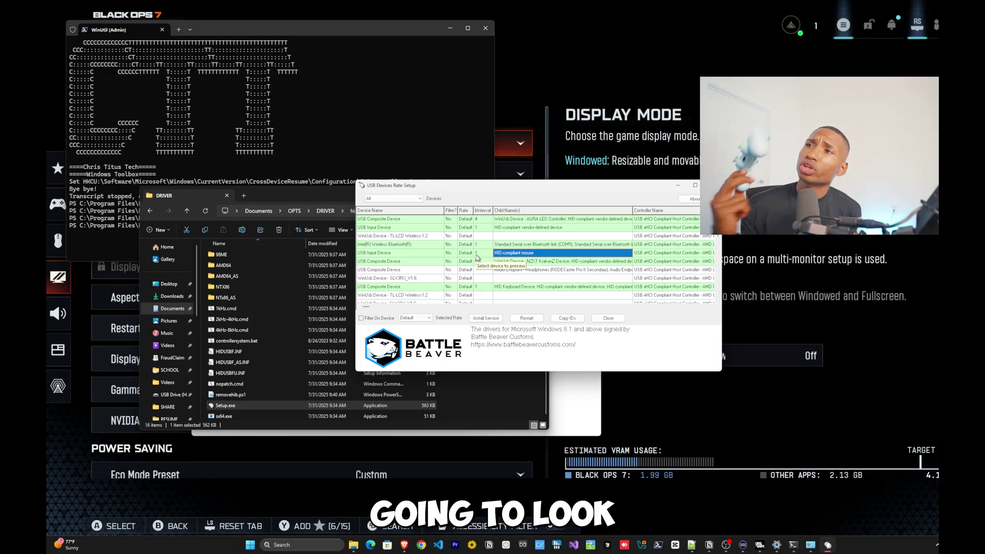
{"action": "left_click", "coordinate": [388, 254]}
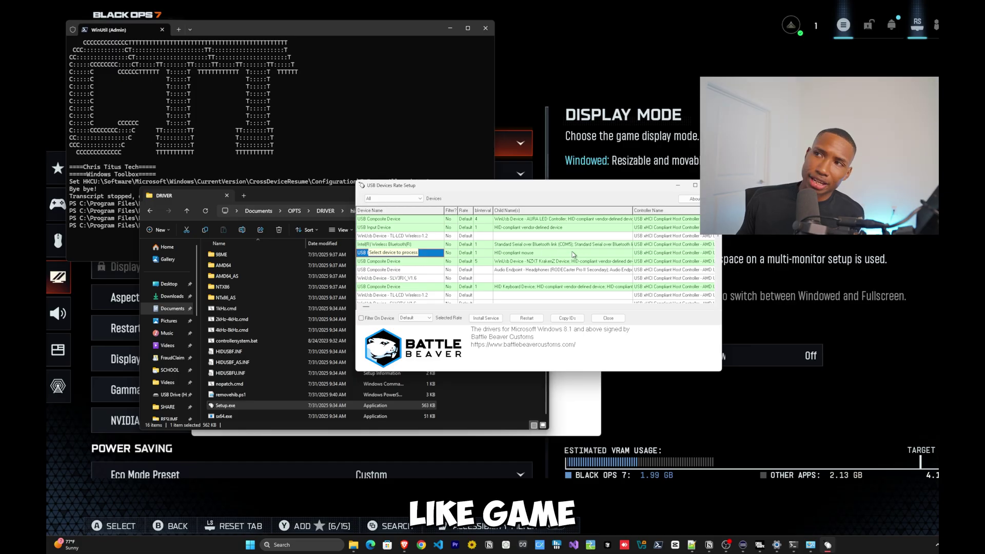
Try filtering on the mouse's USB Input Device, accept the warning, keep the rate at Default, and minimise USB Devices Rate Setup.
{"action": "left_click", "coordinate": [369, 318]}
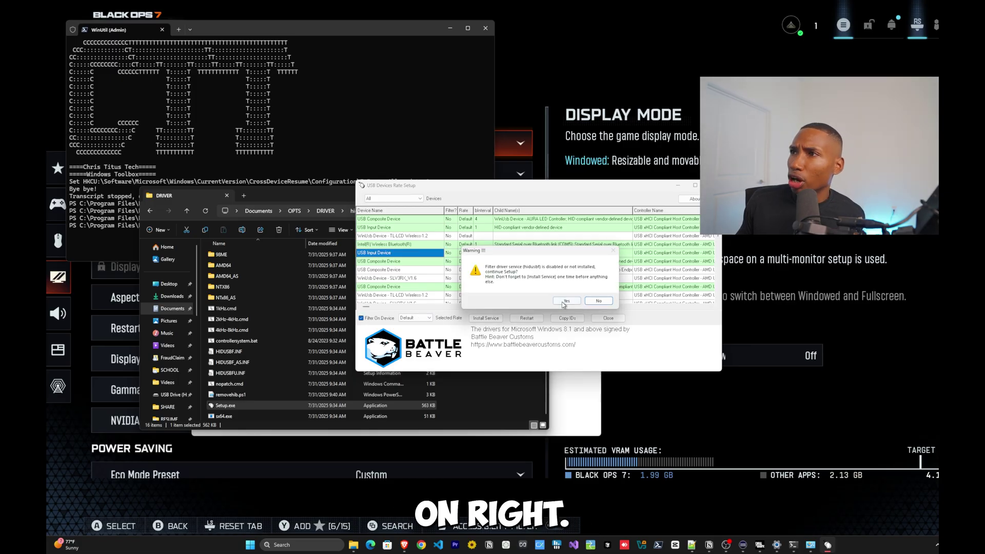
{"action": "left_click", "coordinate": [565, 316]}
{"action": "left_click", "coordinate": [415, 318]}
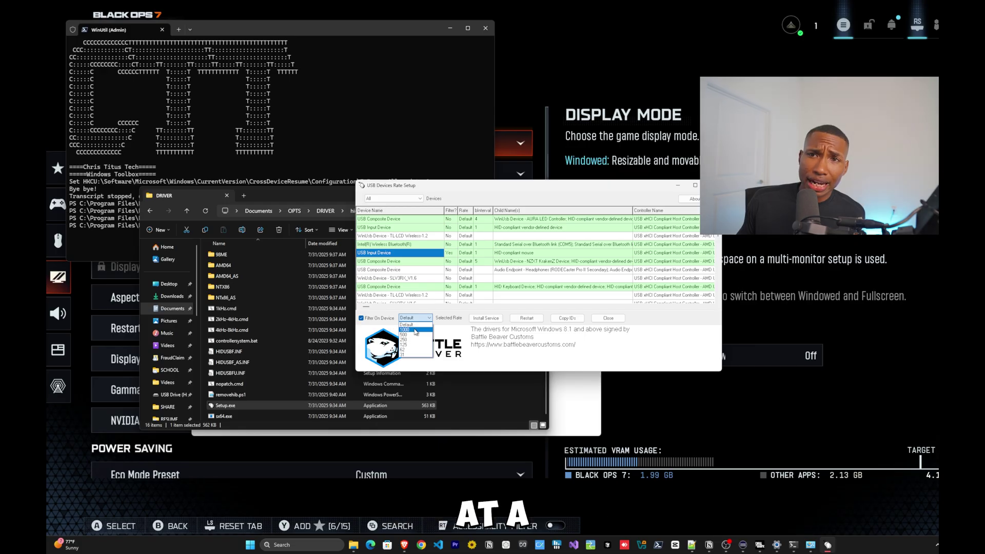
{"action": "left_click", "coordinate": [407, 325]}
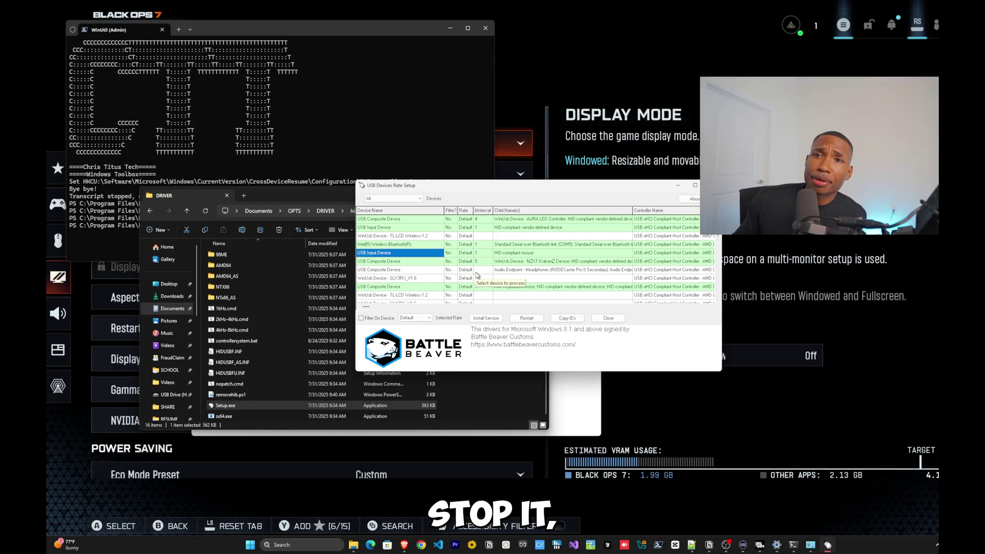
{"action": "left_click", "coordinate": [676, 186]}
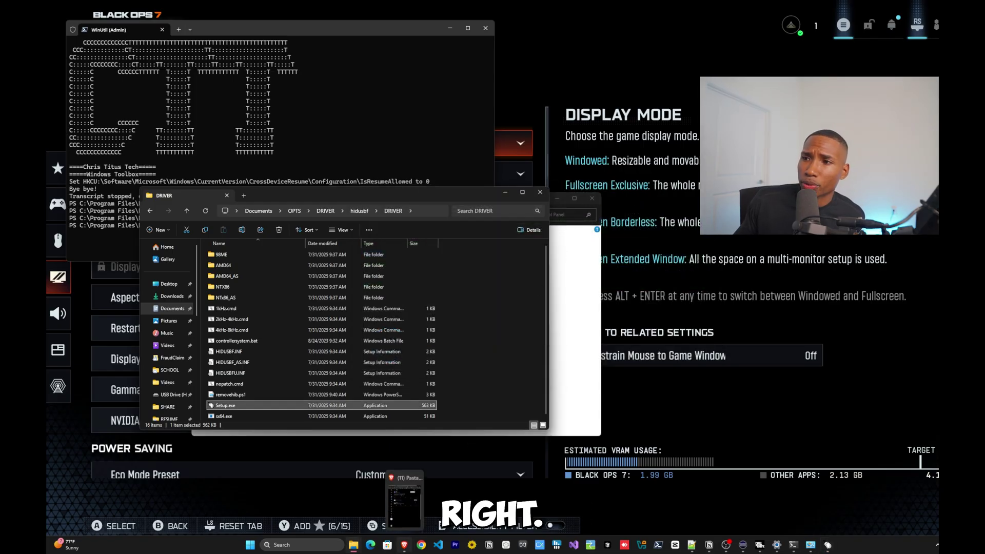
Switch to Brave and look over the Amazon search results for Flydigi controllers before minimising the browser.
{"action": "left_click", "coordinate": [404, 545]}
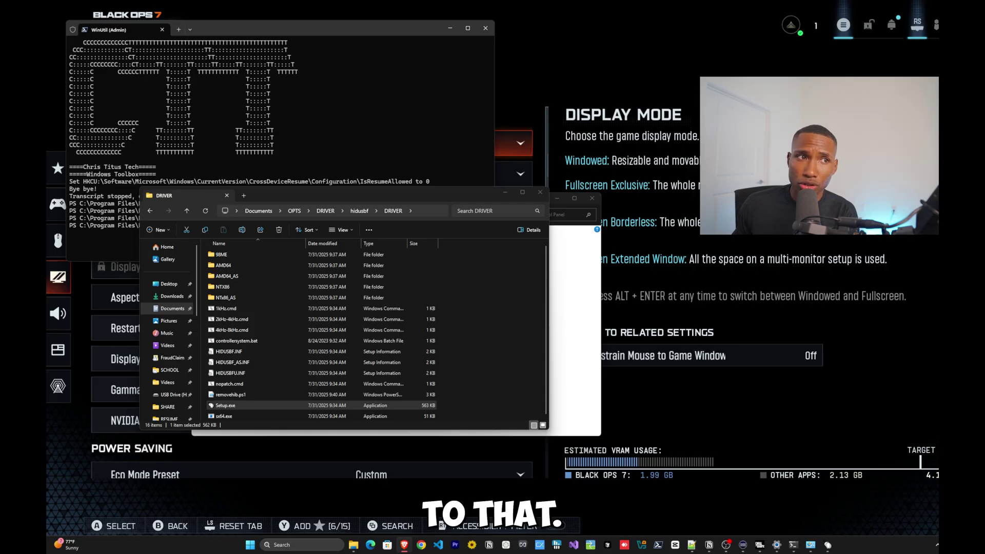
{"action": "left_click_drag", "start_coordinate": [70, 58], "coordinate": [476, 26]}
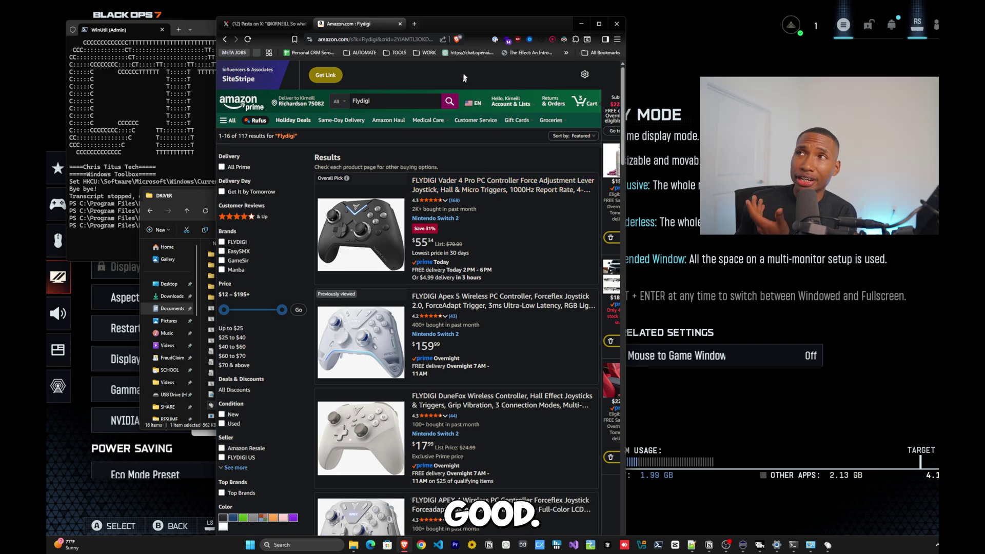
{"action": "left_click_drag", "start_coordinate": [475, 25], "coordinate": [427, 56]}
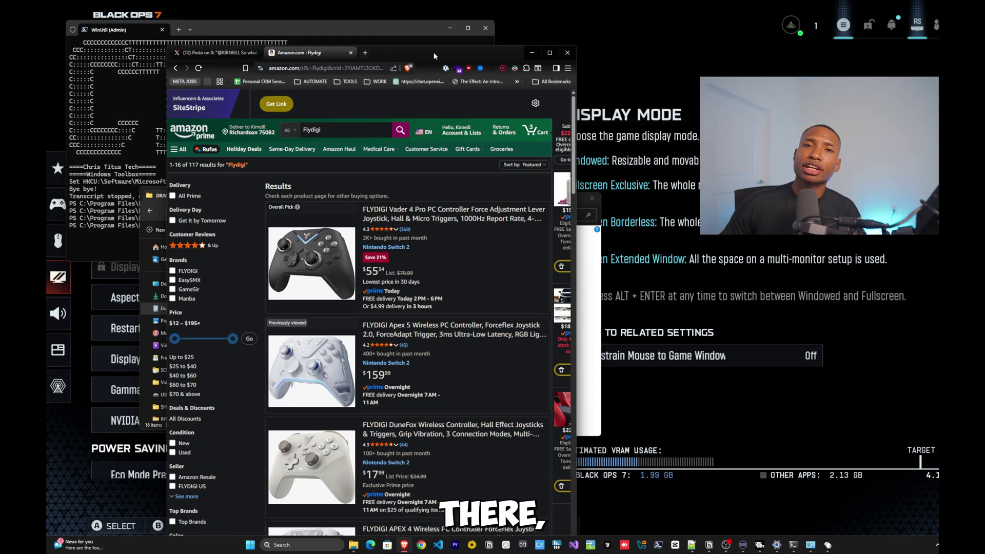
{"action": "left_click", "coordinate": [532, 53]}
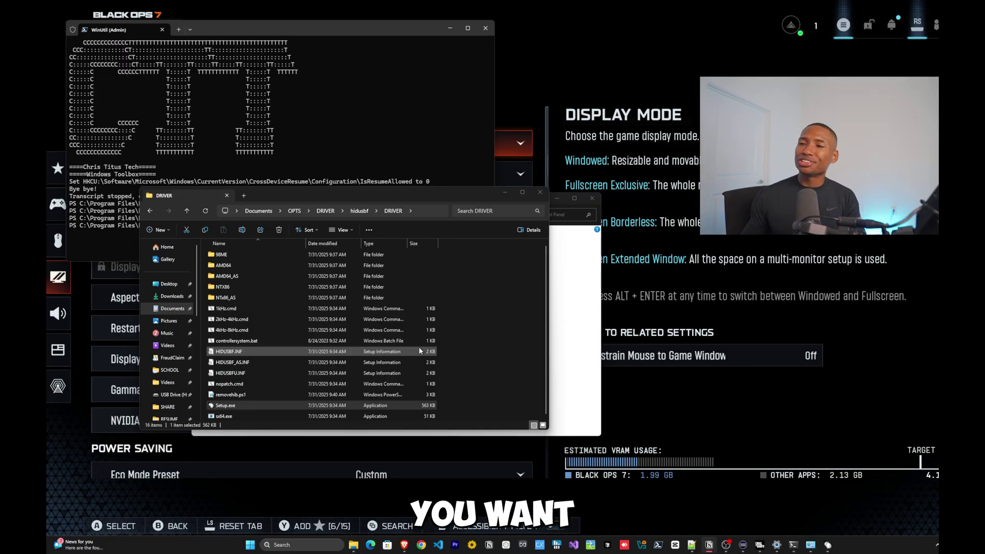
Launch Battle.net, move its window into clear view to look at it, and minimise it.
{"action": "key", "text": "super"}
{"action": "type", "text": "batt"}
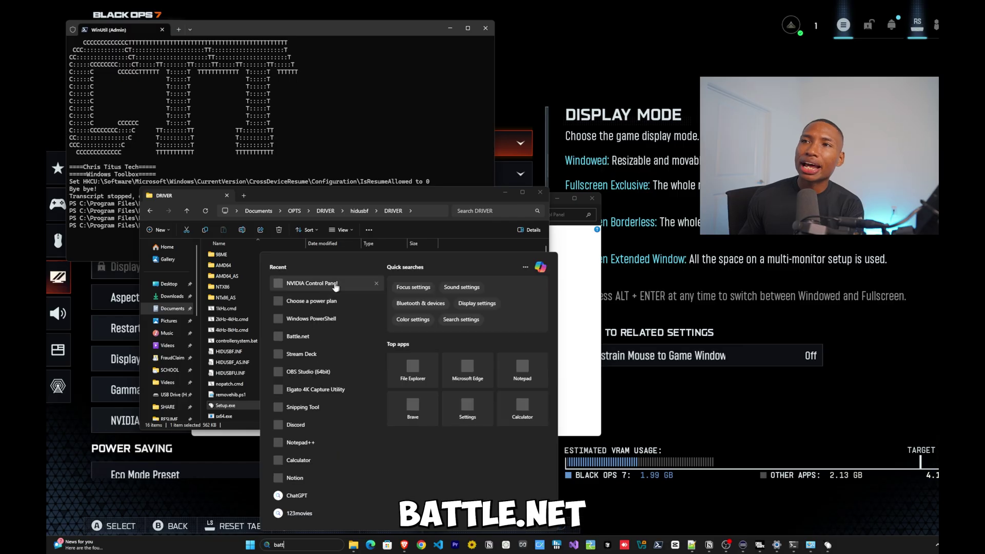
{"action": "left_click", "coordinate": [365, 288]}
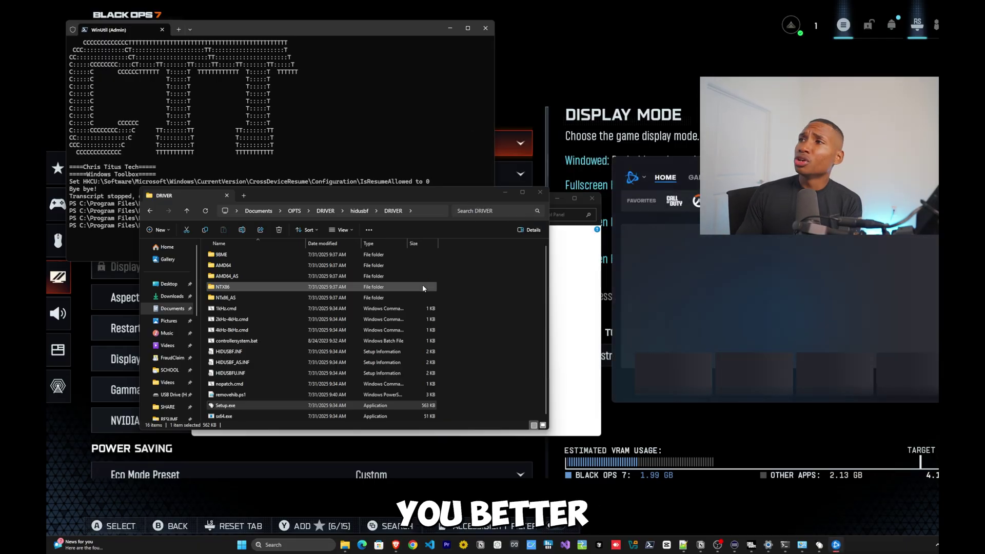
{"action": "left_click_drag", "start_coordinate": [814, 161], "coordinate": [399, 220]}
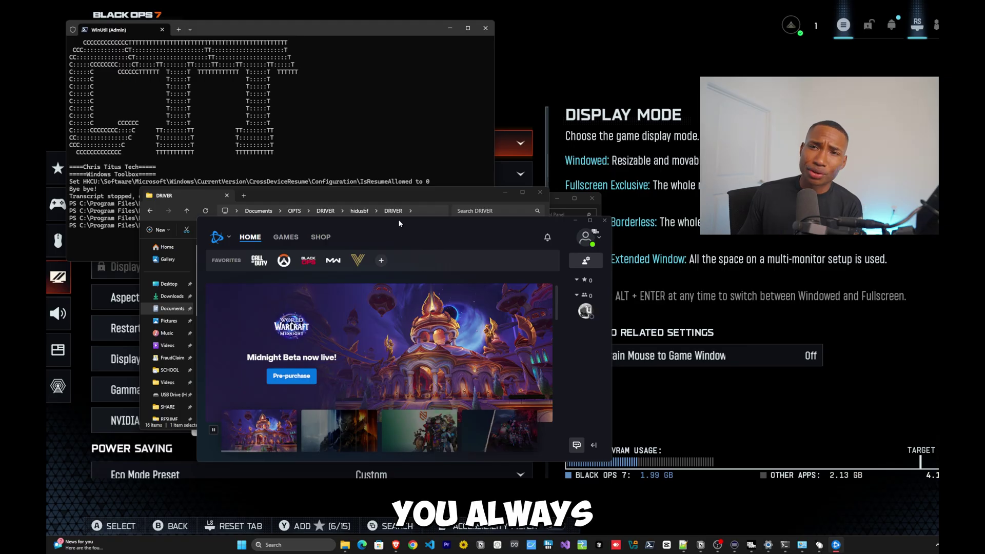
{"action": "left_click", "coordinate": [575, 221]}
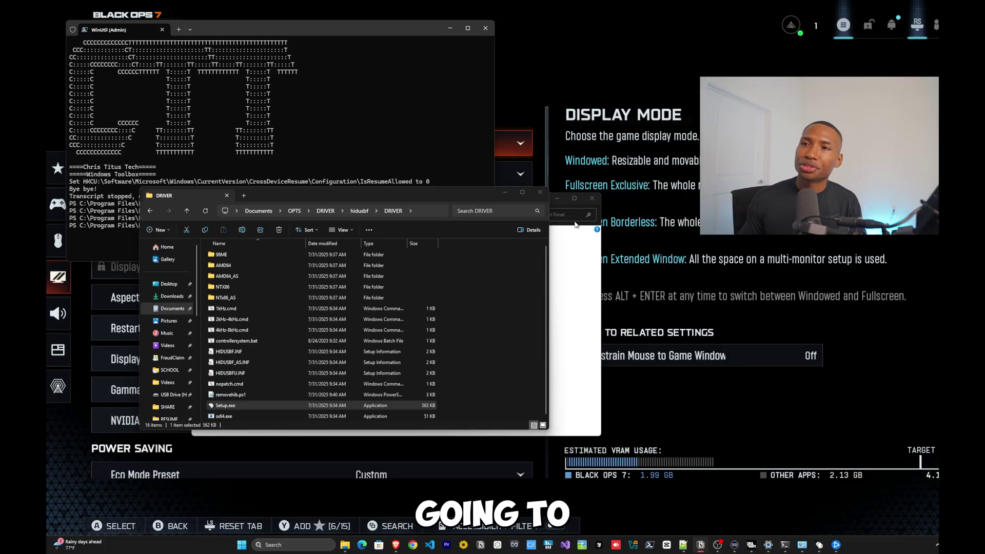
Switch to Black Ops 7 and set ADS Sensitivity Transition Timing to Instant in the controller's advanced aiming settings.
{"action": "key", "text": "alt+Tab"}
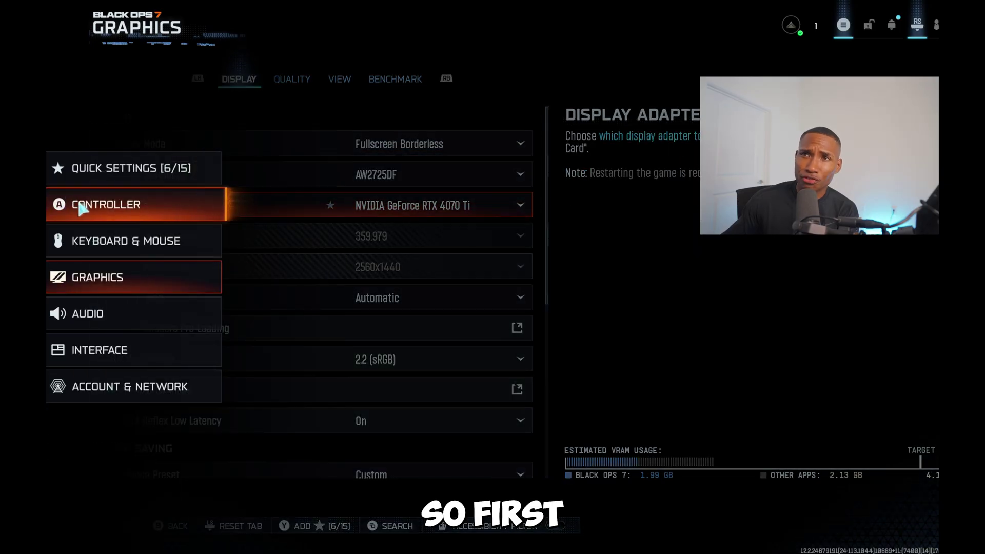
{"action": "left_click", "coordinate": [95, 204]}
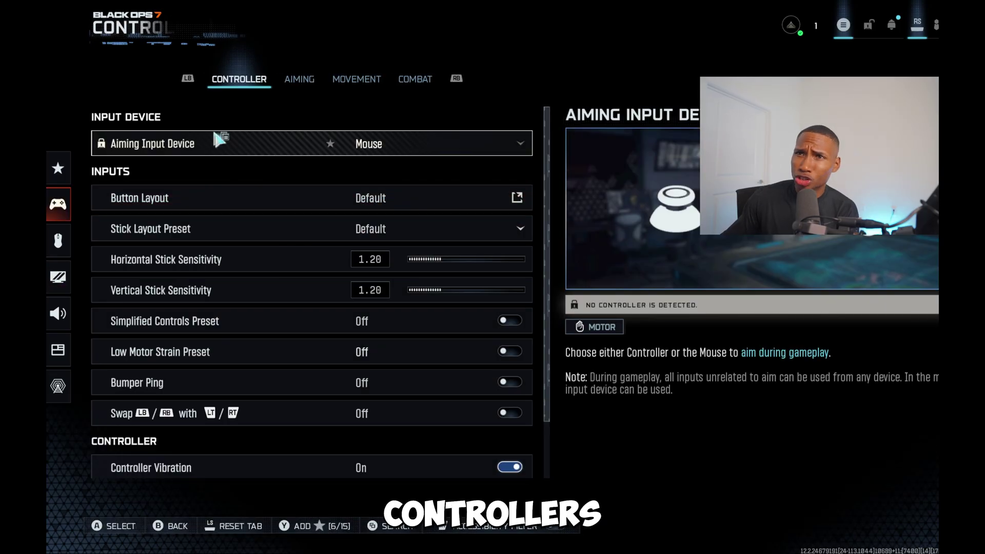
{"action": "left_click", "coordinate": [286, 86]}
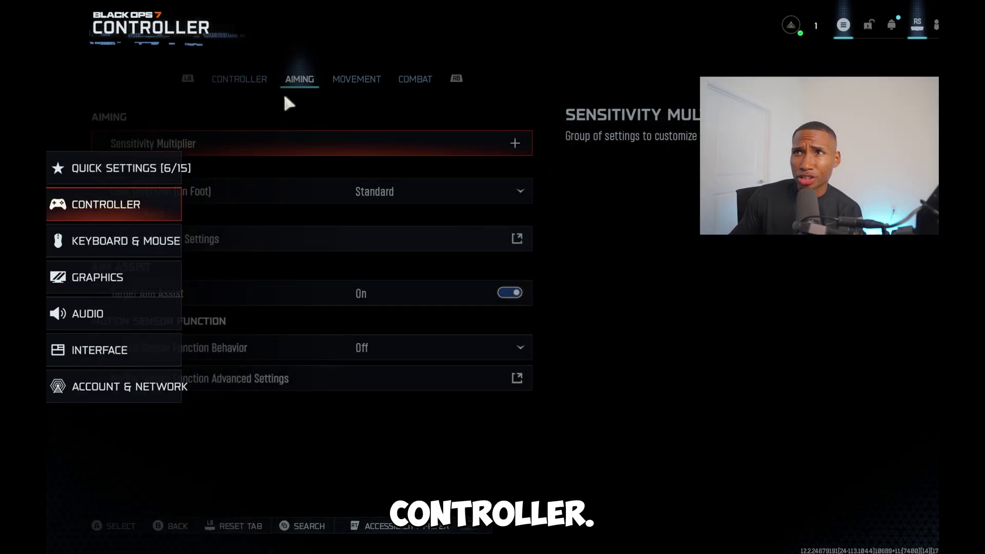
{"action": "left_click", "coordinate": [165, 241]}
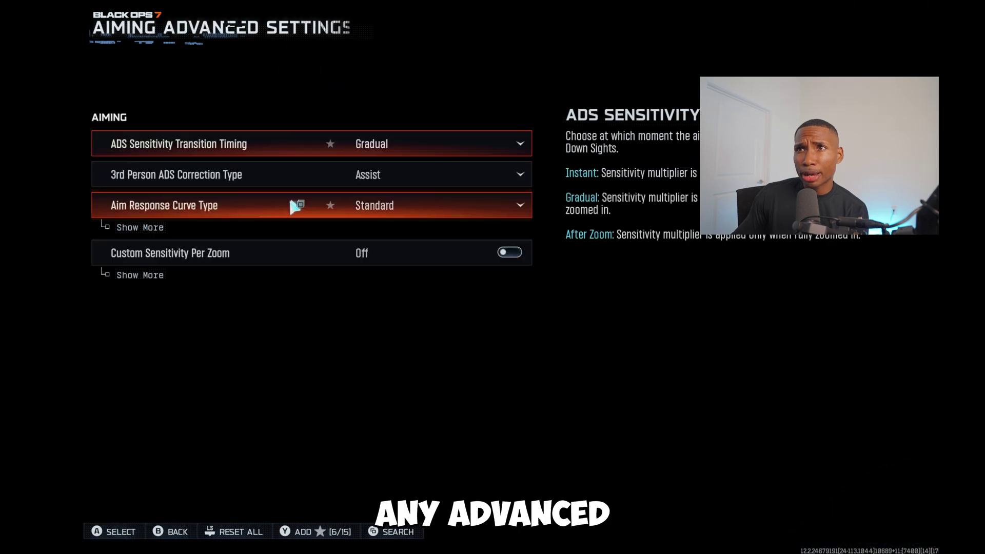
{"action": "left_click", "coordinate": [384, 146]}
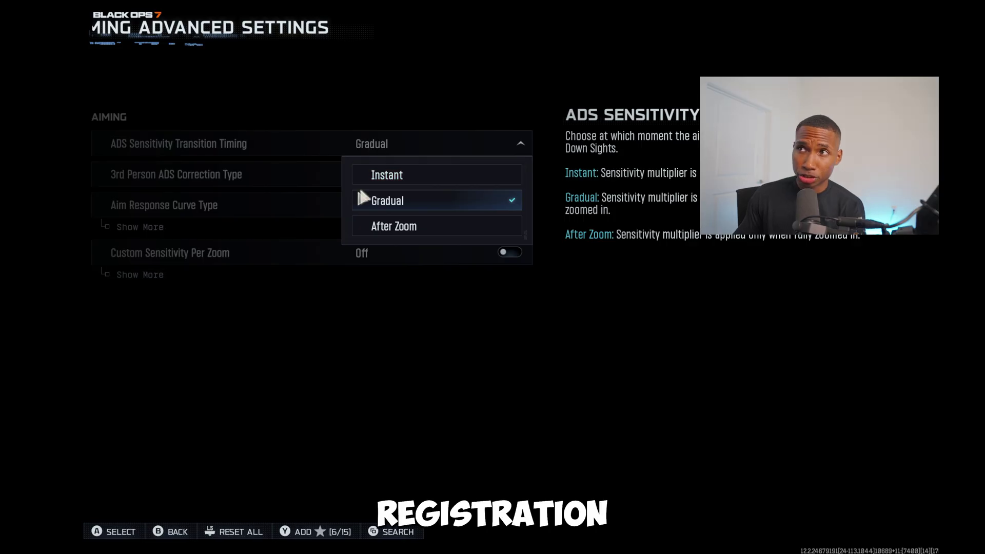
{"action": "left_click", "coordinate": [426, 174]}
{"action": "key", "text": "Down"}
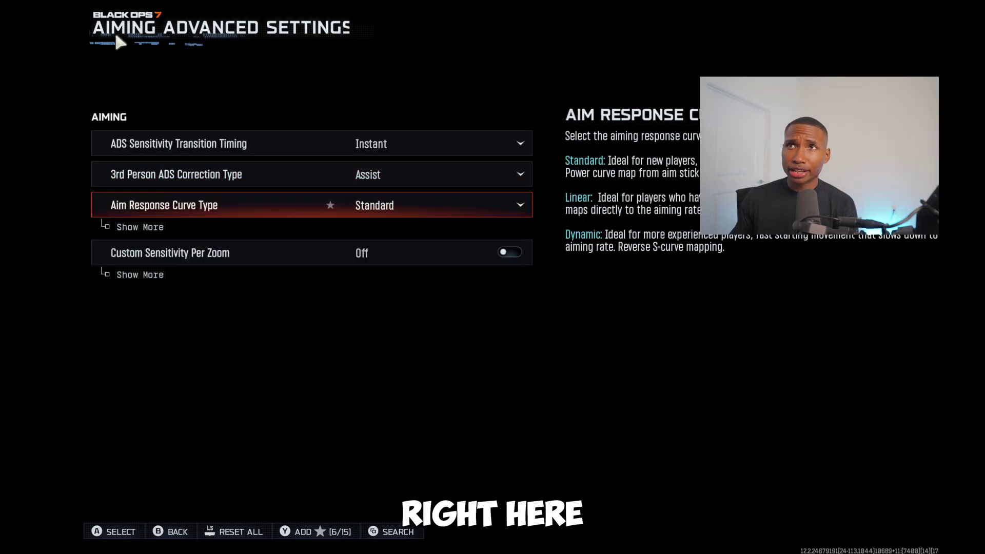
{"action": "key", "text": "Escape"}
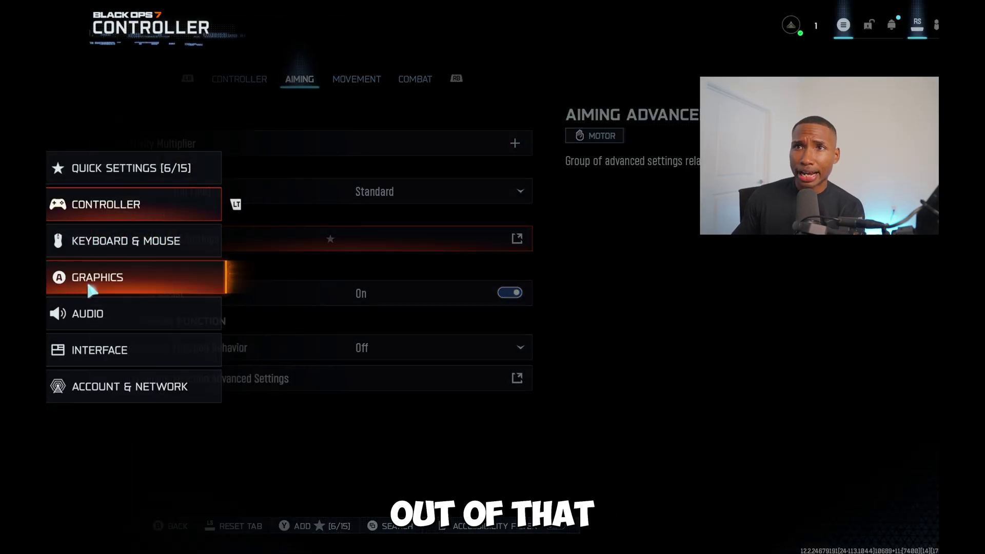
Set Display Mode to Fullscreen Exclusive in the graphics display settings.
{"action": "left_click", "coordinate": [88, 284]}
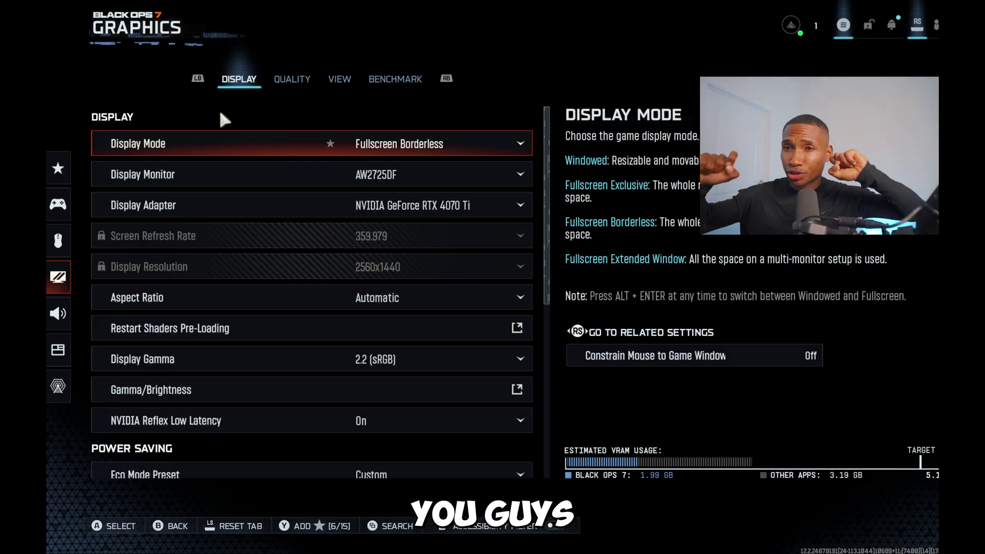
{"action": "left_click", "coordinate": [387, 138]}
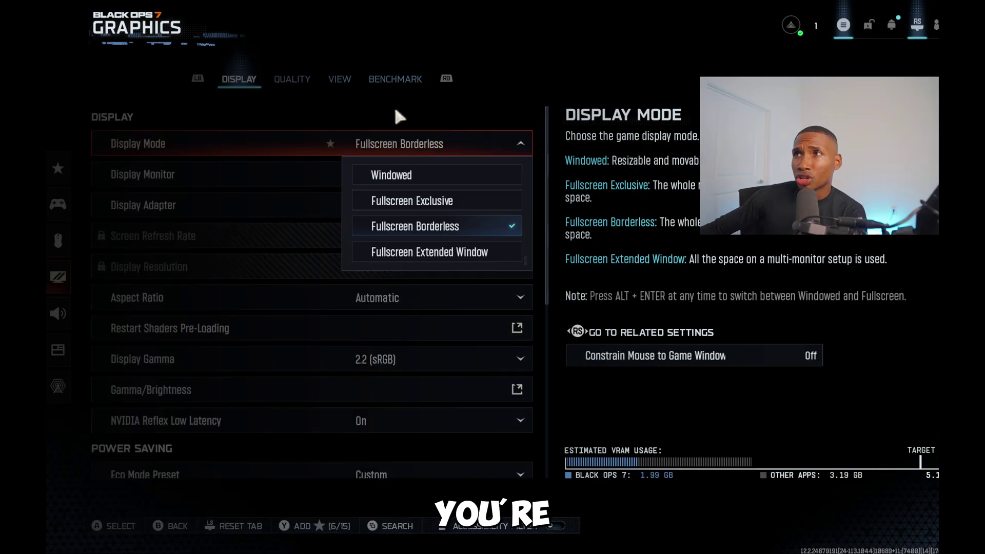
{"action": "left_click", "coordinate": [363, 198]}
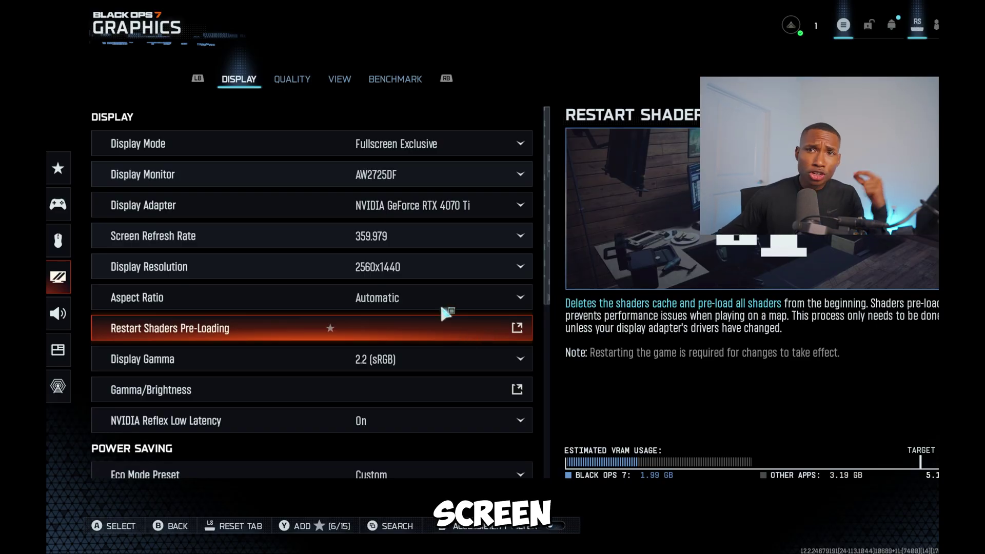
Review the NVIDIA Reflex Low Latency options and leave the setting on On.
{"action": "scroll", "coordinate": [373, 318], "scroll_direction": "down", "scroll_amount": 2}
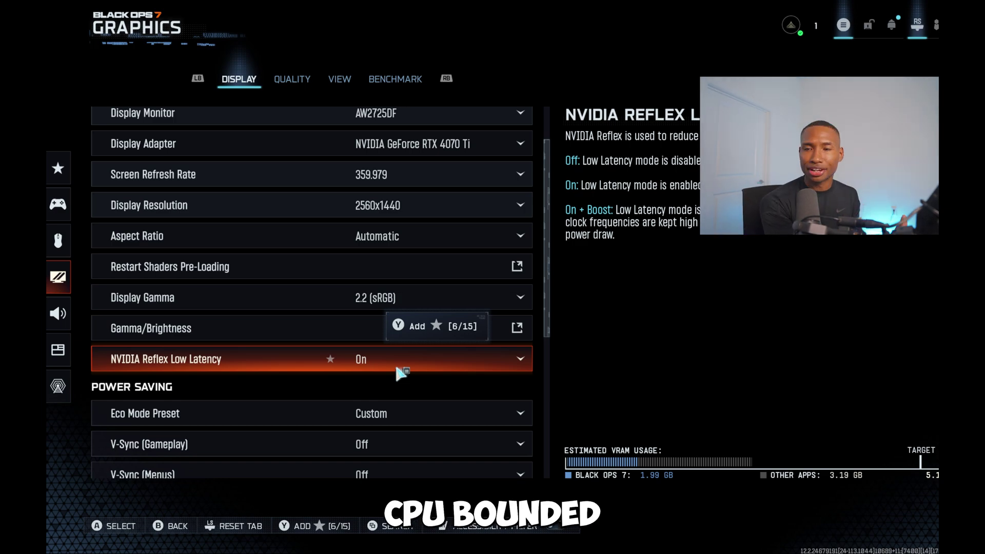
{"action": "left_click", "coordinate": [401, 359]}
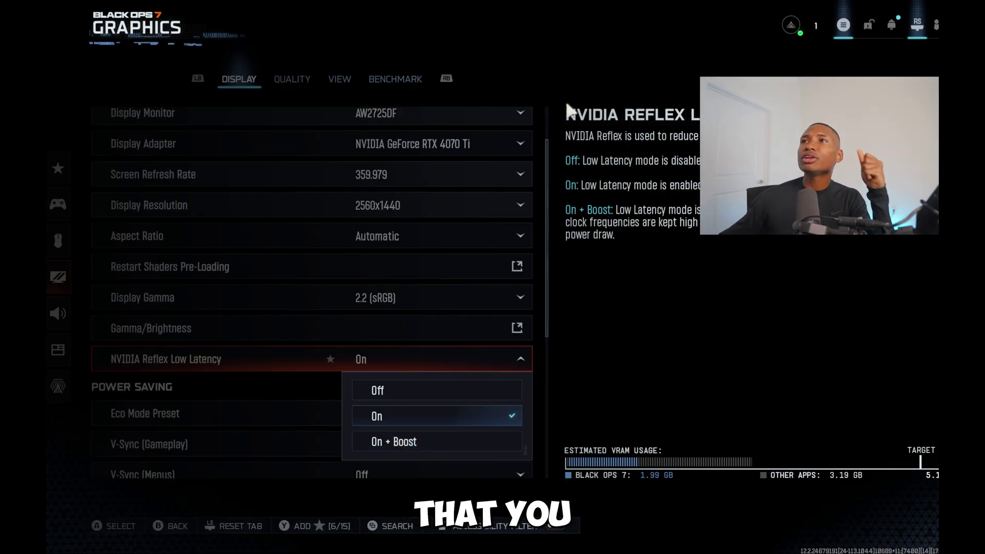
{"action": "left_click", "coordinate": [539, 62]}
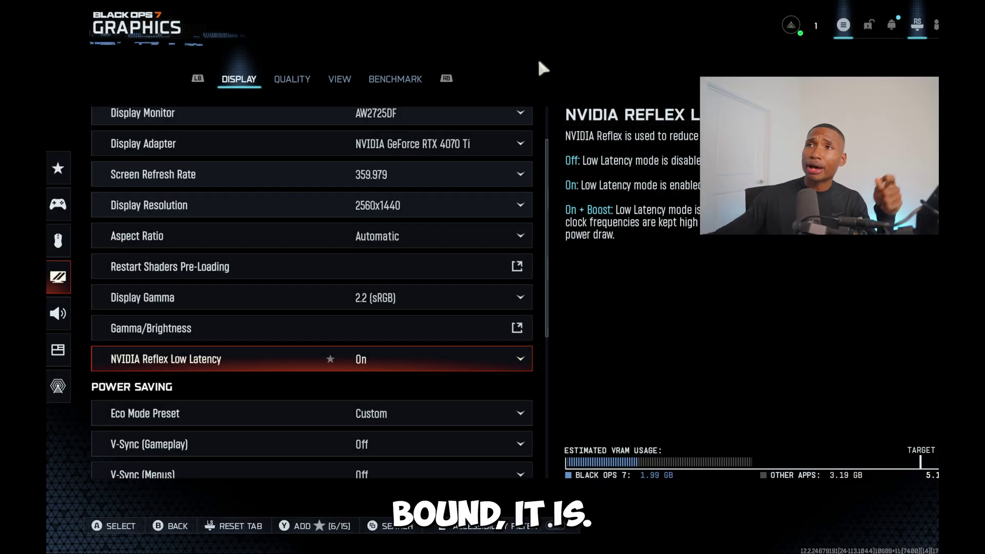
Apply and confirm the unsaved graphics changes, and return to the display settings.
{"action": "left_click", "coordinate": [389, 76]}
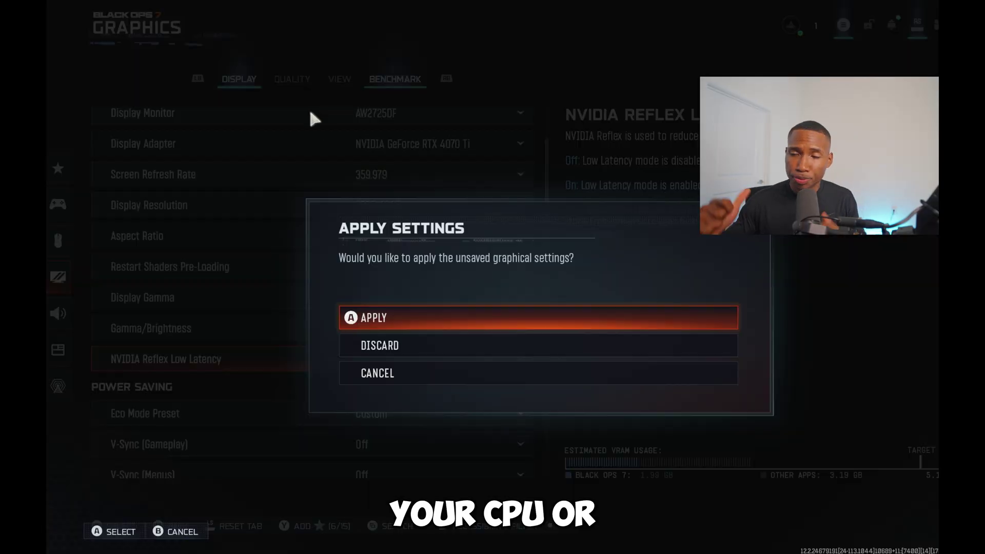
{"action": "key", "text": "Return"}
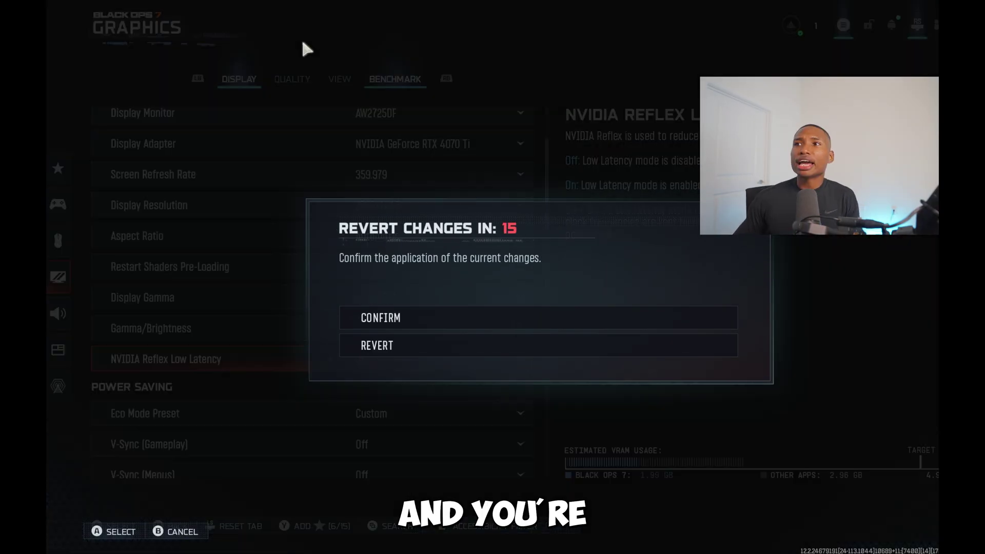
{"action": "left_click", "coordinate": [403, 318]}
{"action": "left_click", "coordinate": [246, 84]}
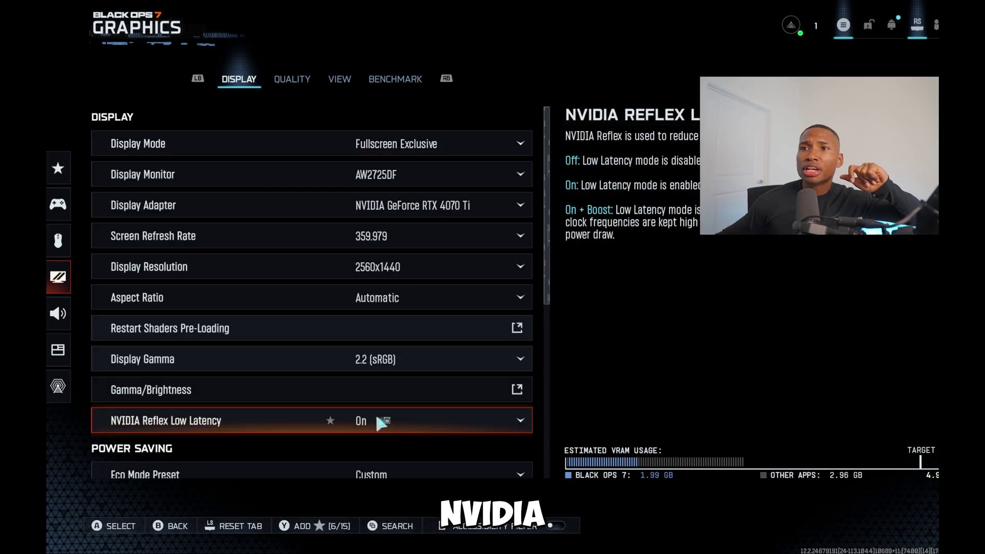
Compare the On and On + Boost choices for NVIDIA Reflex Low Latency without changing the selection.
{"action": "scroll", "coordinate": [365, 396], "scroll_direction": "down", "scroll_amount": 3}
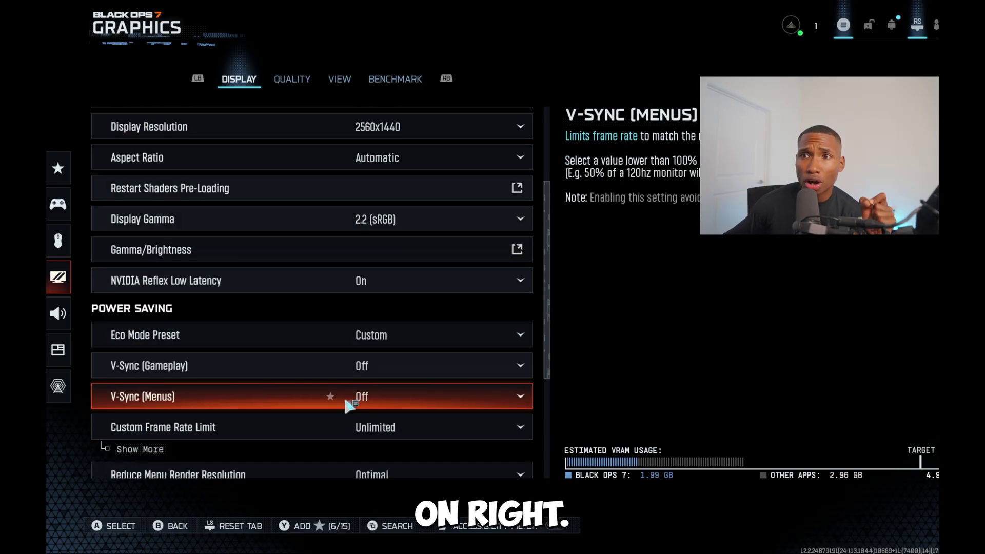
{"action": "left_click", "coordinate": [430, 283]}
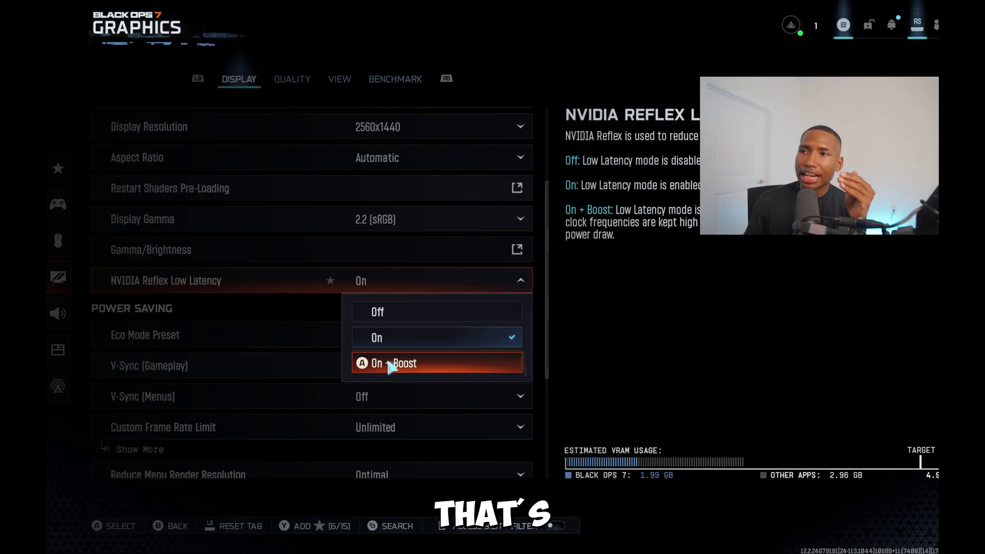
{"action": "left_click", "coordinate": [584, 313]}
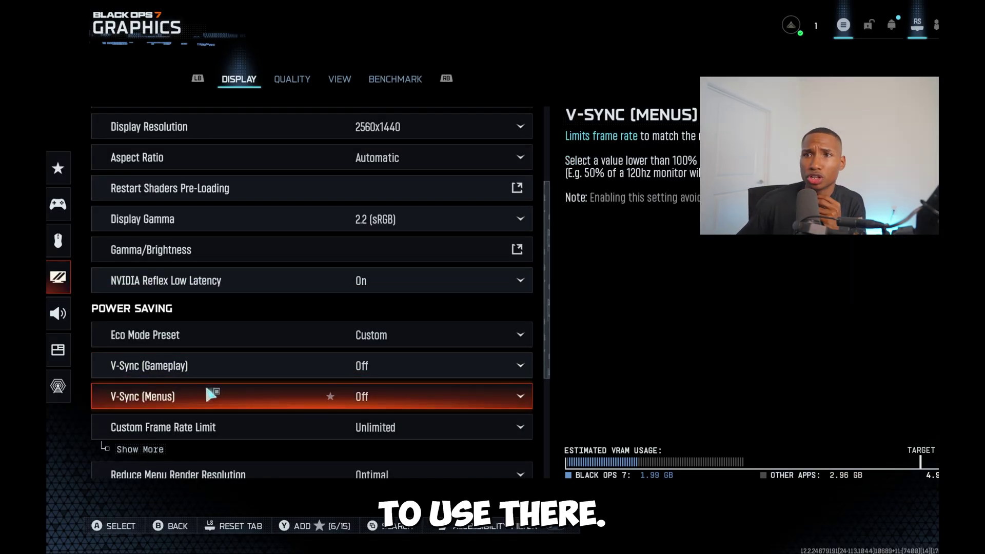
Expand the frame rate limit options under Power Saving and set Custom Frame Rate Limit to Custom.
{"action": "scroll", "coordinate": [205, 383], "scroll_direction": "down", "scroll_amount": 2}
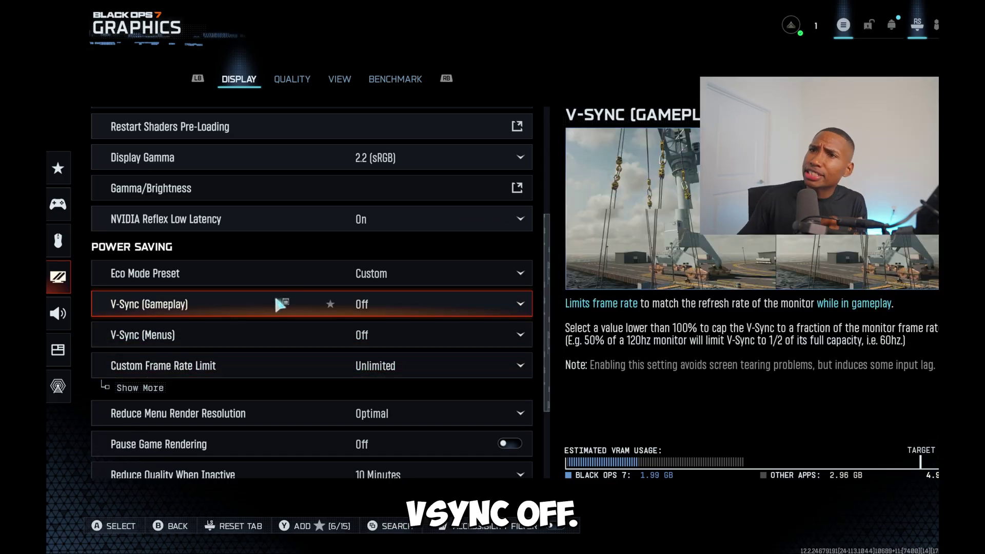
{"action": "scroll", "coordinate": [275, 294], "scroll_direction": "down", "scroll_amount": 3}
{"action": "left_click", "coordinate": [154, 303]}
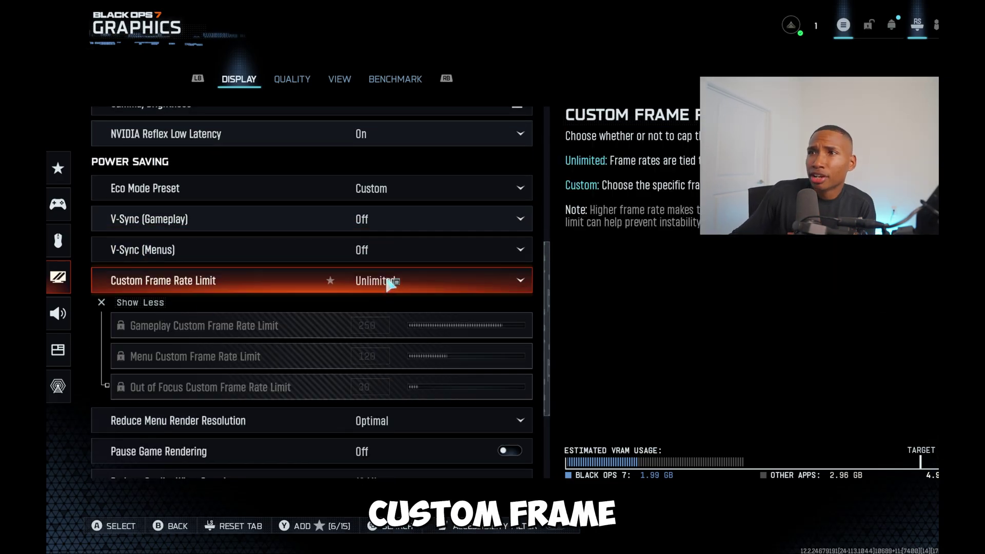
{"action": "left_click", "coordinate": [389, 282]}
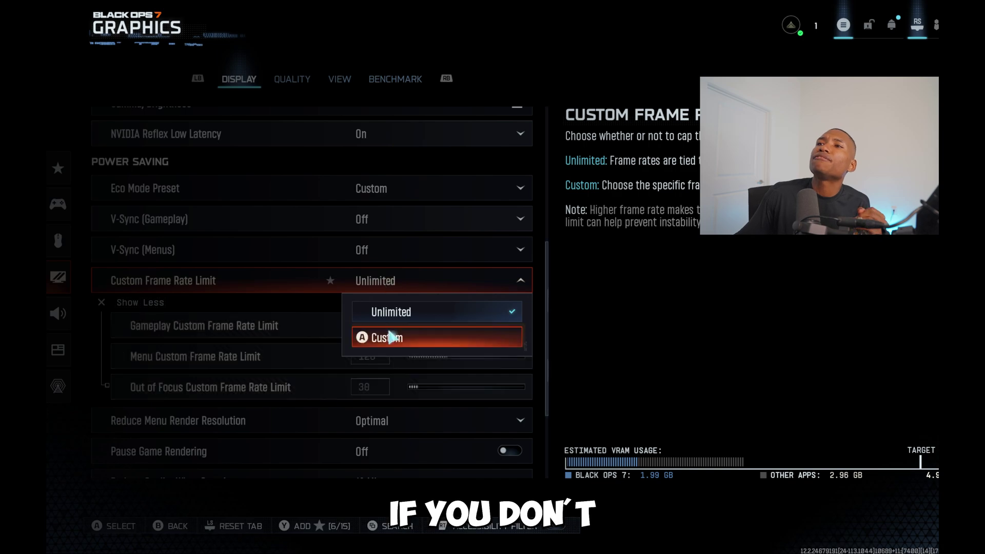
{"action": "left_click", "coordinate": [362, 336]}
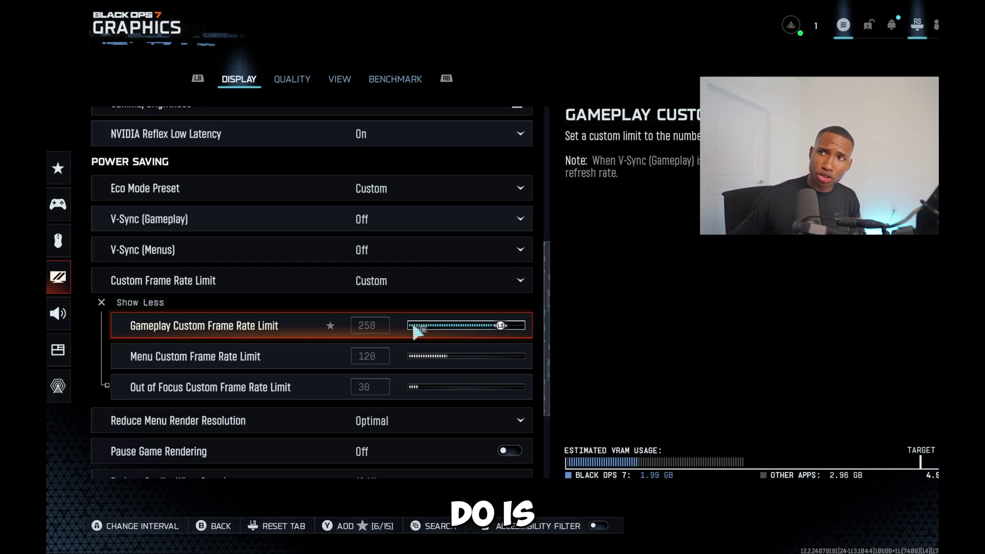
Set the custom frame rate limits to 240 for gameplay, 60 for menus and 30 for out of focus.
{"action": "left_click", "coordinate": [485, 326]}
{"action": "left_click_drag", "start_coordinate": [485, 327], "coordinate": [497, 327]}
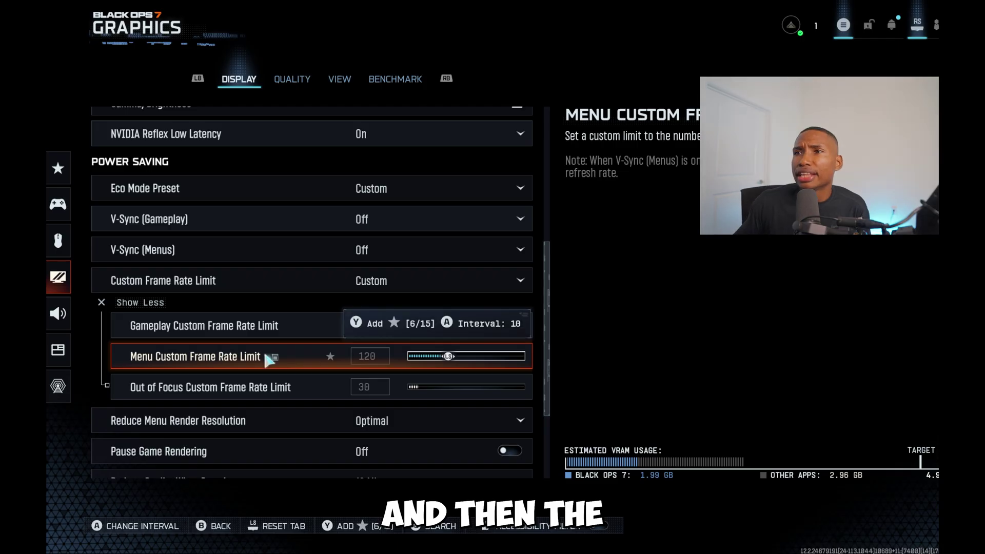
{"action": "left_click_drag", "start_coordinate": [449, 359], "coordinate": [418, 387]}
{"action": "left_click", "coordinate": [426, 388]}
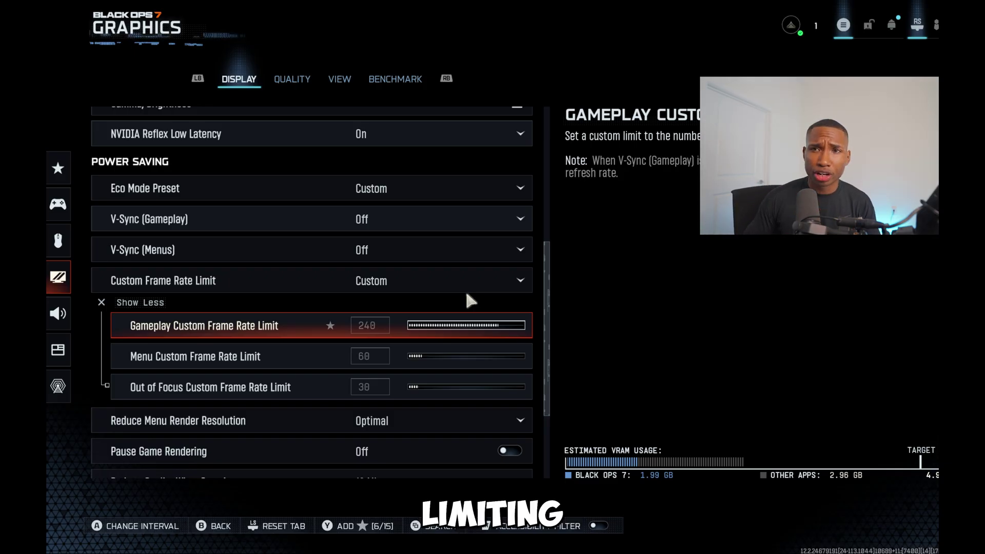
Apply the unsaved graphics changes and open the Quality settings.
{"action": "scroll", "coordinate": [315, 330], "scroll_direction": "down", "scroll_amount": 3}
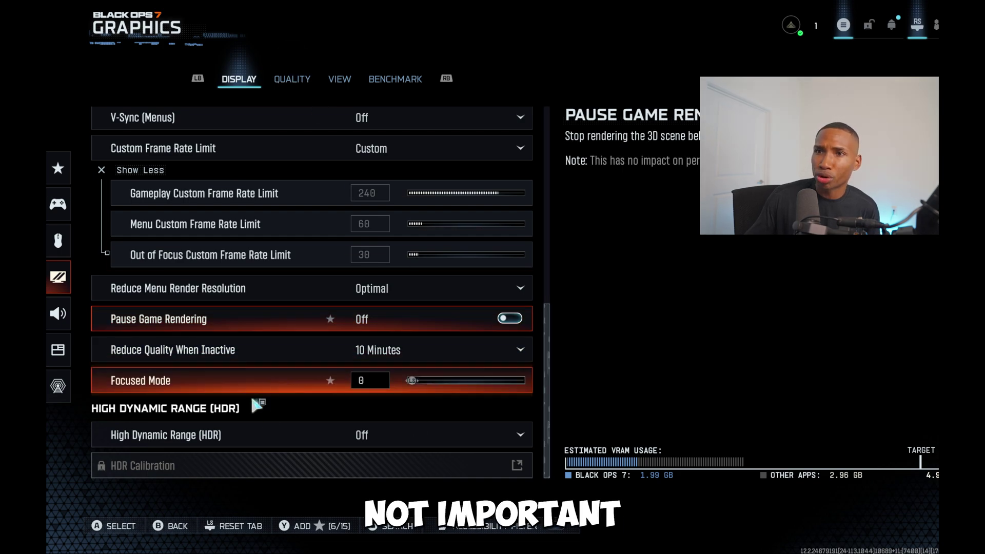
{"action": "left_click", "coordinate": [285, 80]}
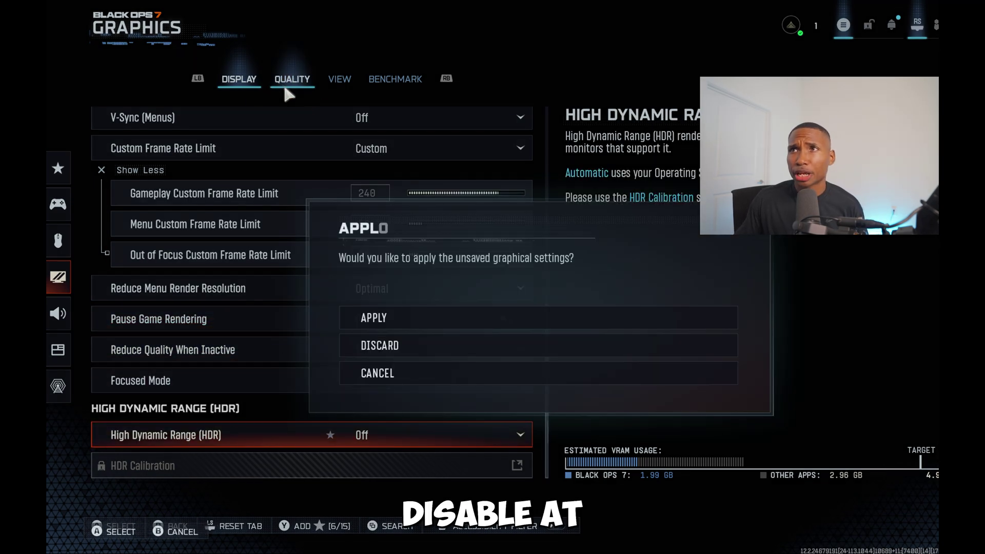
{"action": "left_click", "coordinate": [395, 310]}
{"action": "left_click", "coordinate": [181, 278]}
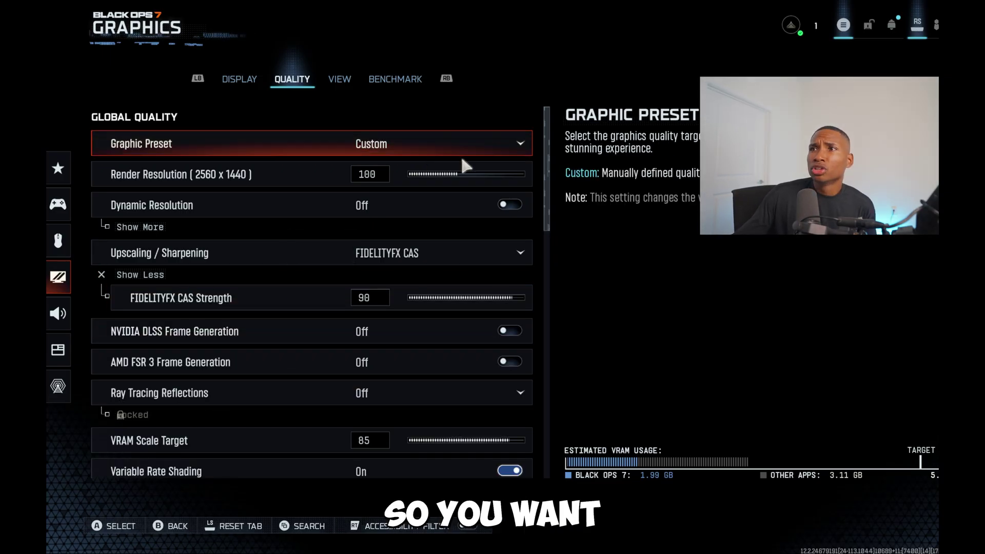
Review the Global Quality settings and the Upscaling / Sharpening choices without choosing a different option.
{"action": "scroll", "coordinate": [542, 177], "scroll_direction": "down", "scroll_amount": 1}
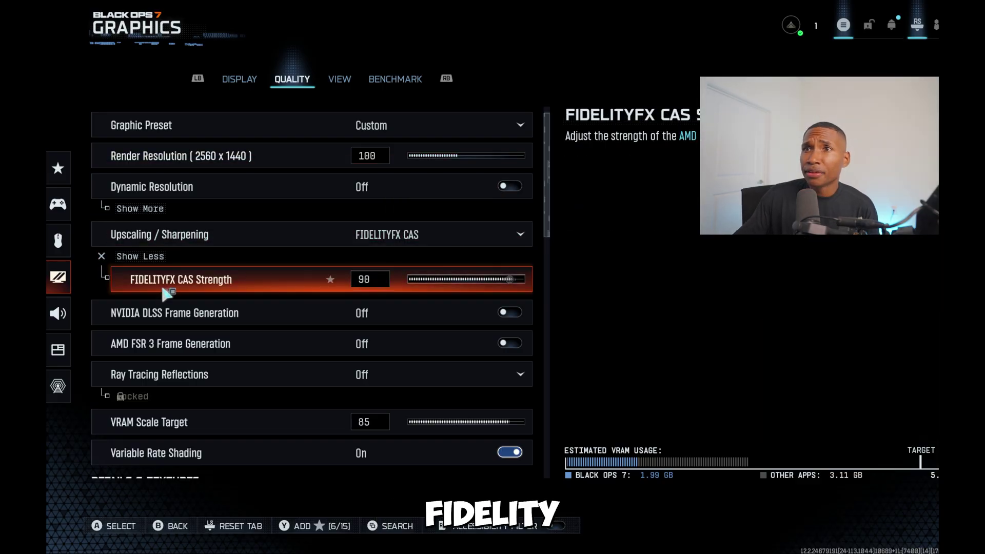
{"action": "scroll", "coordinate": [390, 279], "scroll_direction": "down", "scroll_amount": 5}
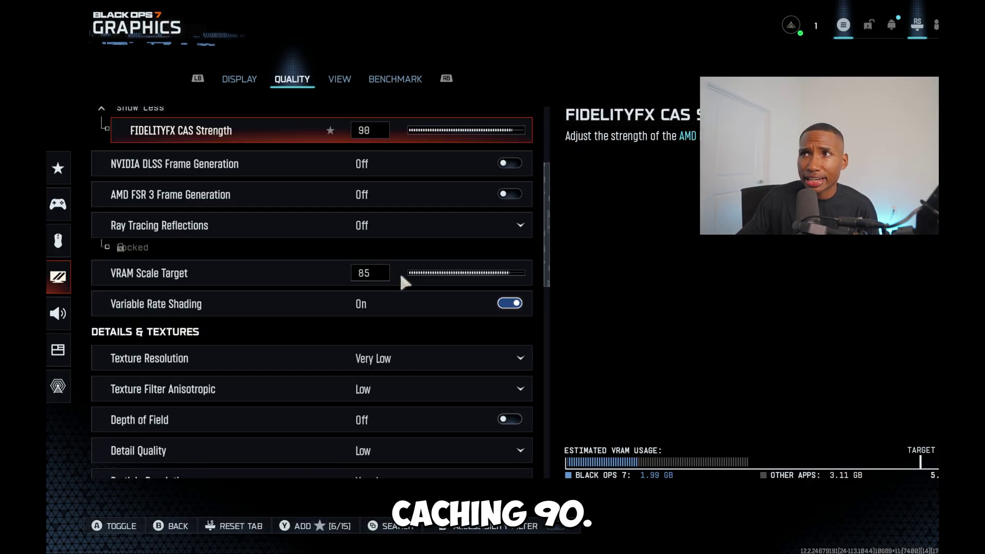
{"action": "scroll", "coordinate": [359, 257], "scroll_direction": "up", "scroll_amount": 5}
{"action": "left_click", "coordinate": [405, 242]}
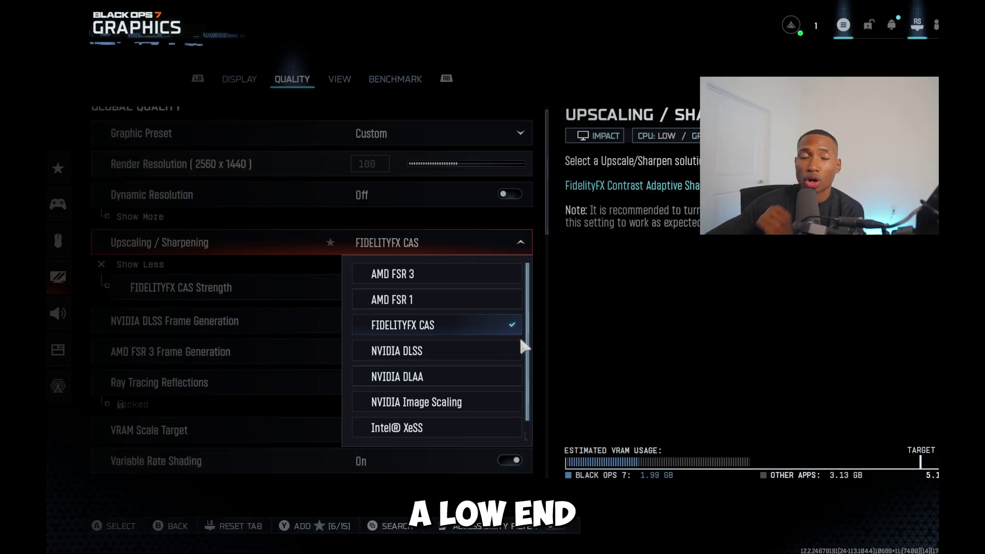
{"action": "left_click", "coordinate": [264, 283]}
{"action": "scroll", "coordinate": [231, 252], "scroll_direction": "down", "scroll_amount": 3}
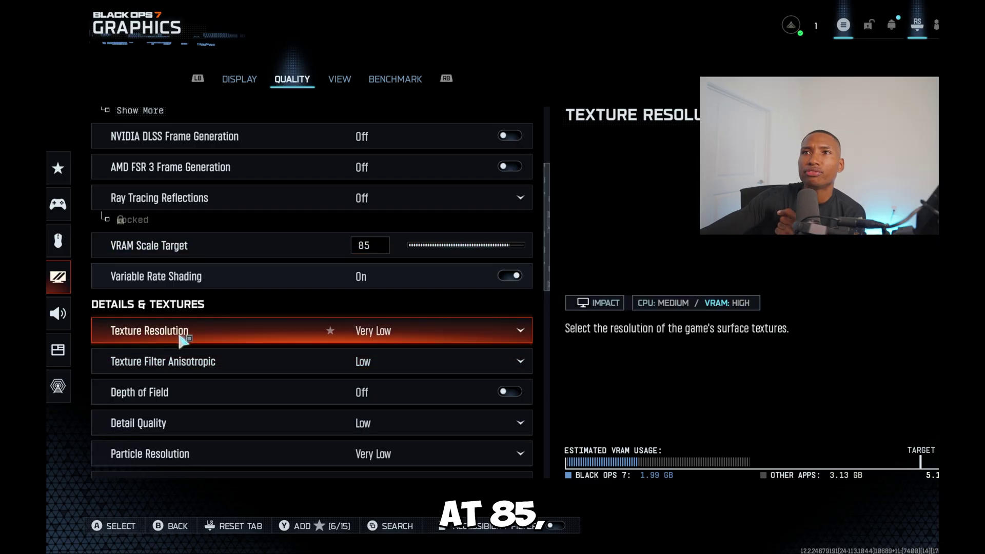
Review the texture, shadow, lighting and environment quality settings, including the Texture Filter Anisotropic choices, without changing them.
{"action": "scroll", "coordinate": [218, 200], "scroll_direction": "down", "scroll_amount": 3}
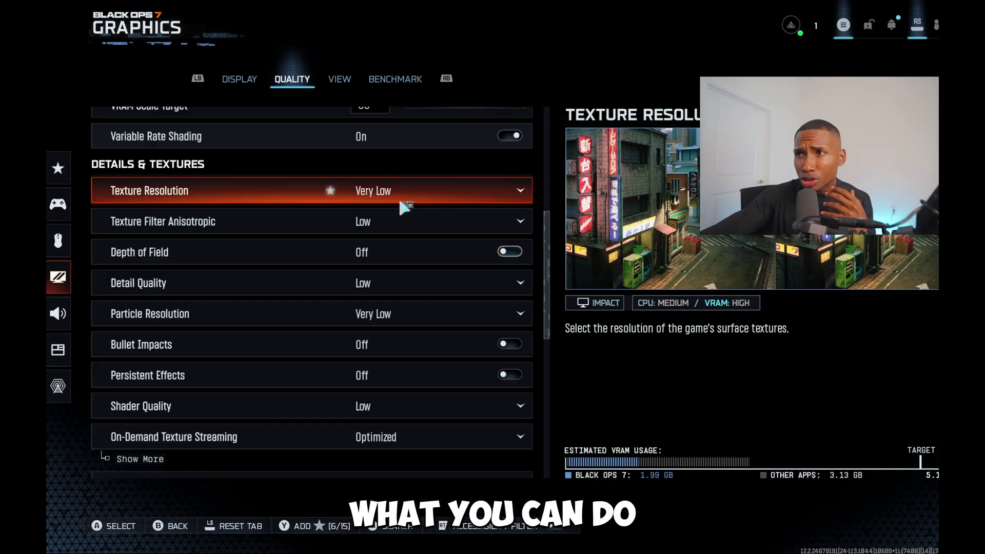
{"action": "left_click", "coordinate": [456, 218]}
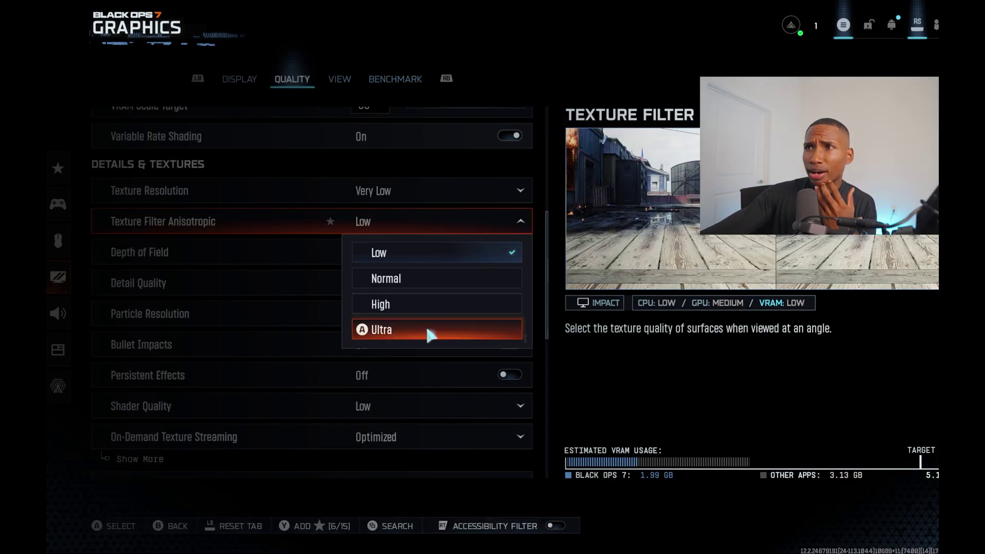
{"action": "left_click", "coordinate": [426, 183]}
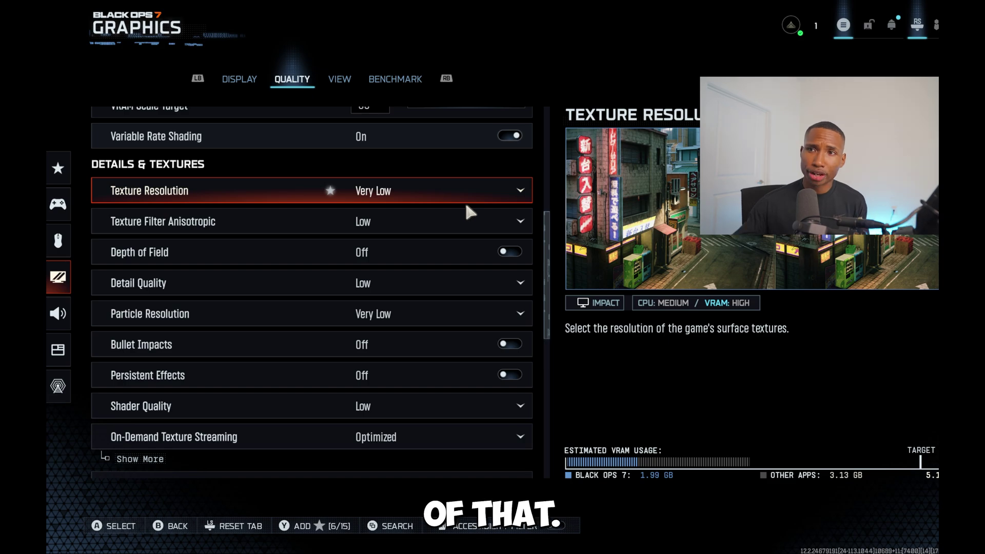
{"action": "scroll", "coordinate": [221, 207], "scroll_direction": "down", "scroll_amount": 4}
{"action": "scroll", "coordinate": [270, 384], "scroll_direction": "down", "scroll_amount": 3}
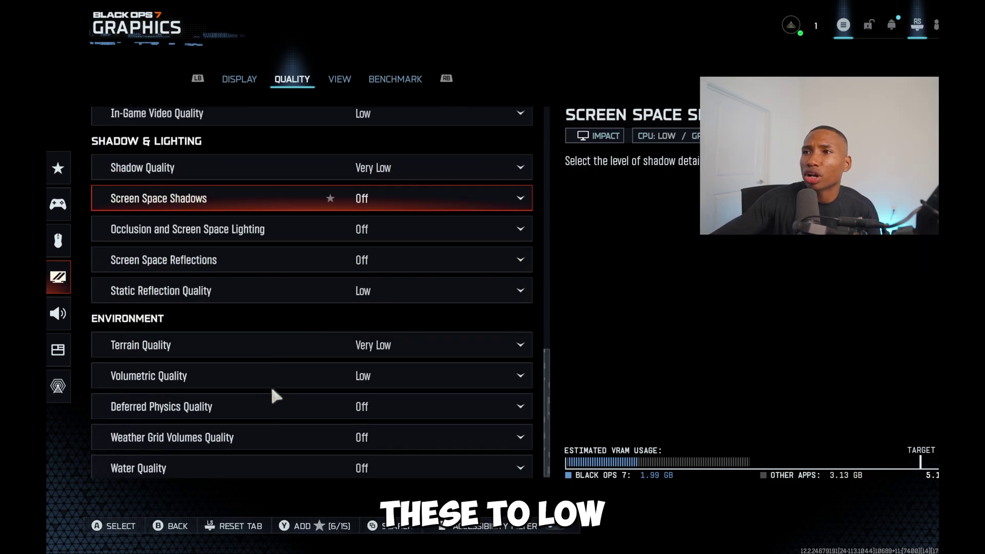
{"action": "scroll", "coordinate": [257, 333], "scroll_direction": "up", "scroll_amount": 4}
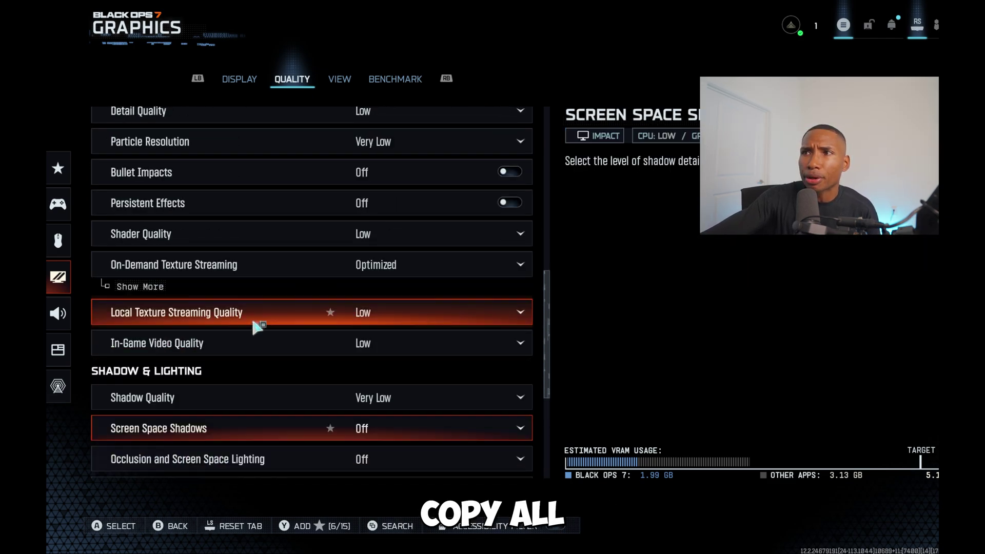
{"action": "scroll", "coordinate": [257, 324], "scroll_direction": "down", "scroll_amount": 4}
Review the field of view and camera settings, including Inverted Flashbang, and go to the Benchmark section.
{"action": "left_click", "coordinate": [339, 81]}
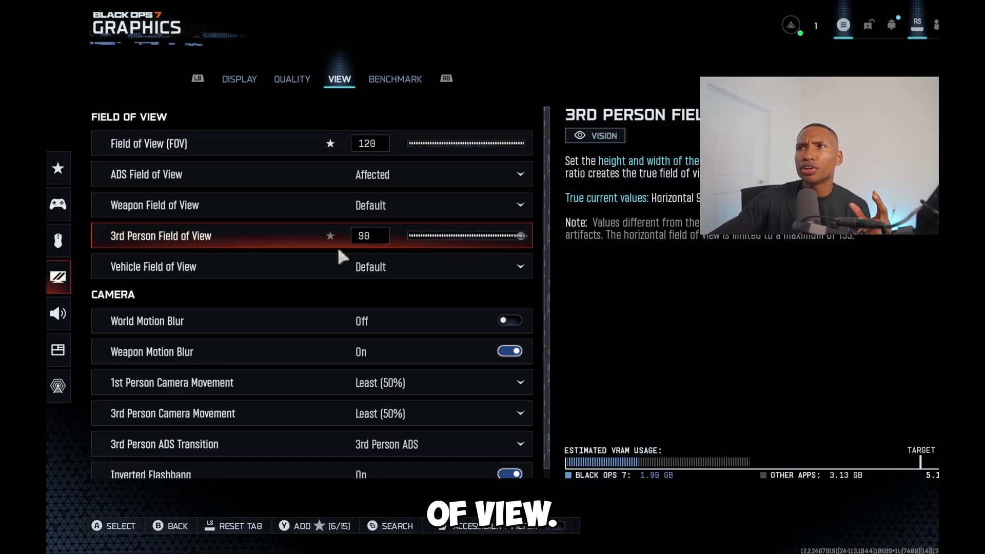
{"action": "scroll", "coordinate": [327, 313], "scroll_direction": "down", "scroll_amount": 1}
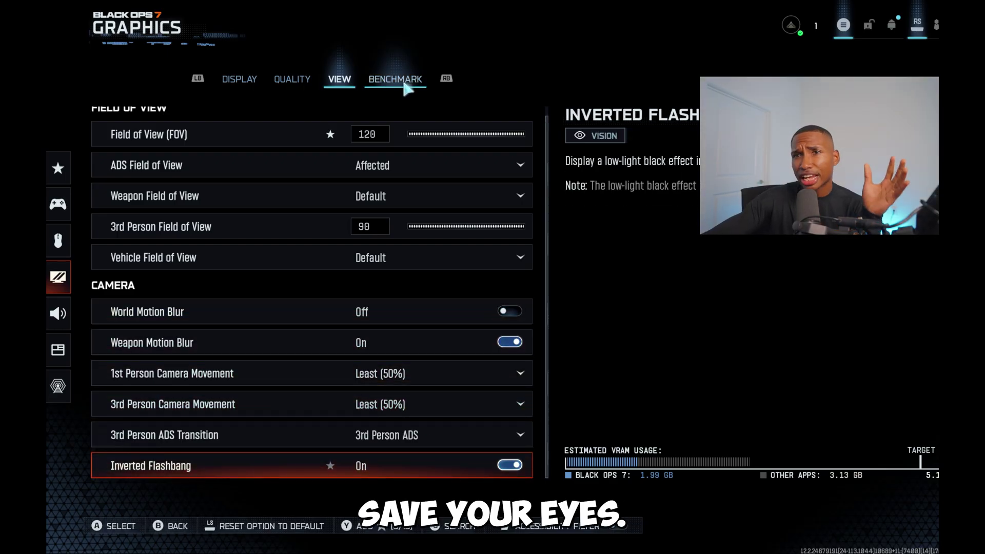
{"action": "left_click", "coordinate": [412, 85]}
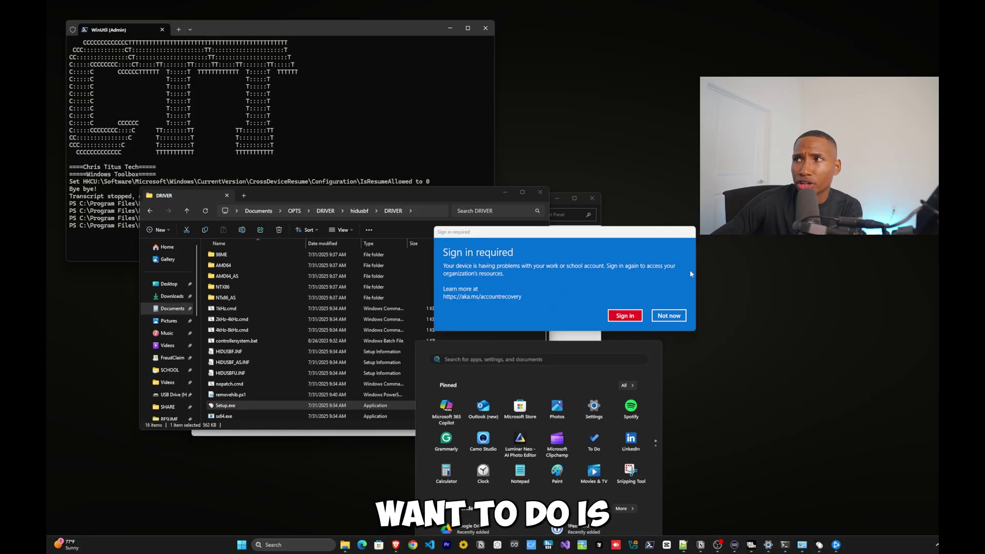
Search Windows for MSI and open MSI Afterburner.
{"action": "left_click", "coordinate": [287, 545]}
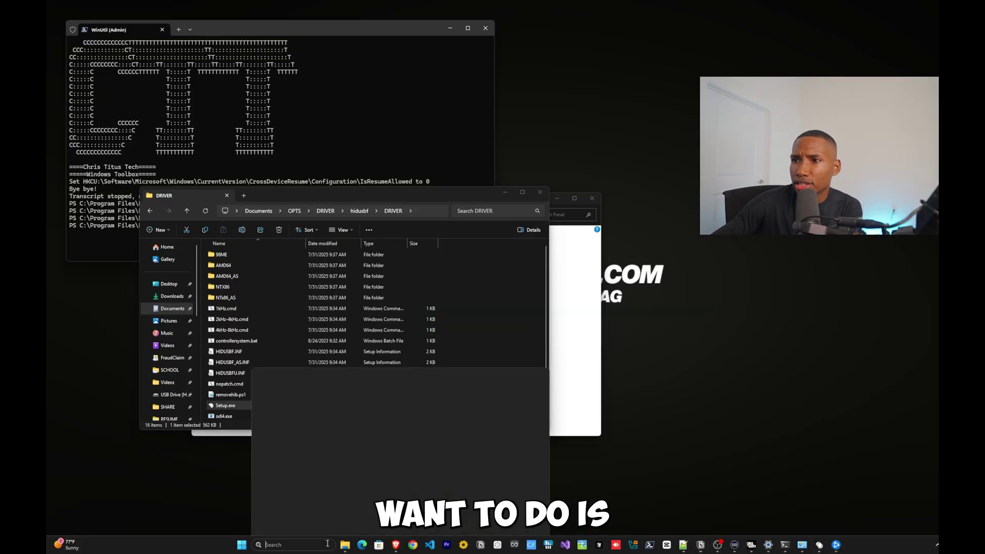
{"action": "type", "text": "MSI"}
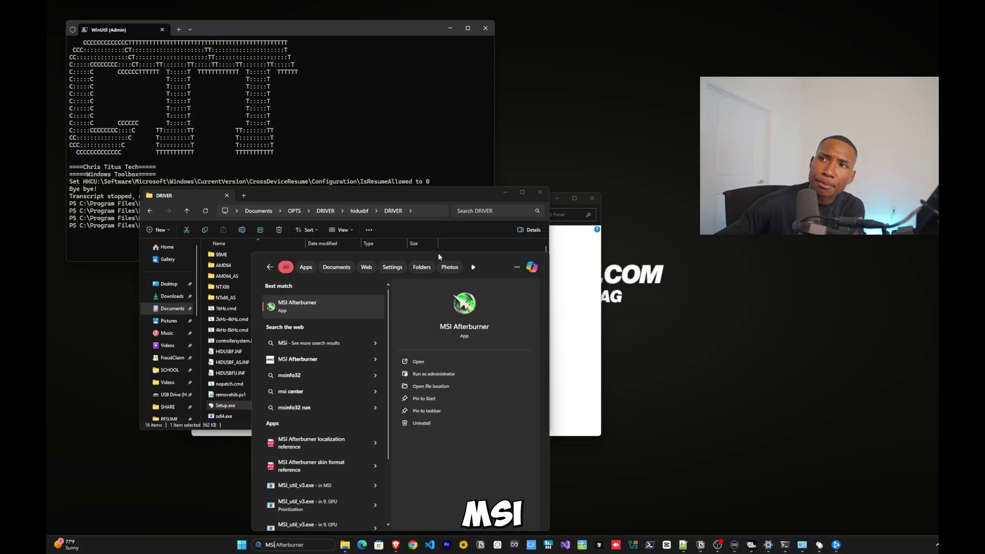
{"action": "left_click", "coordinate": [330, 308]}
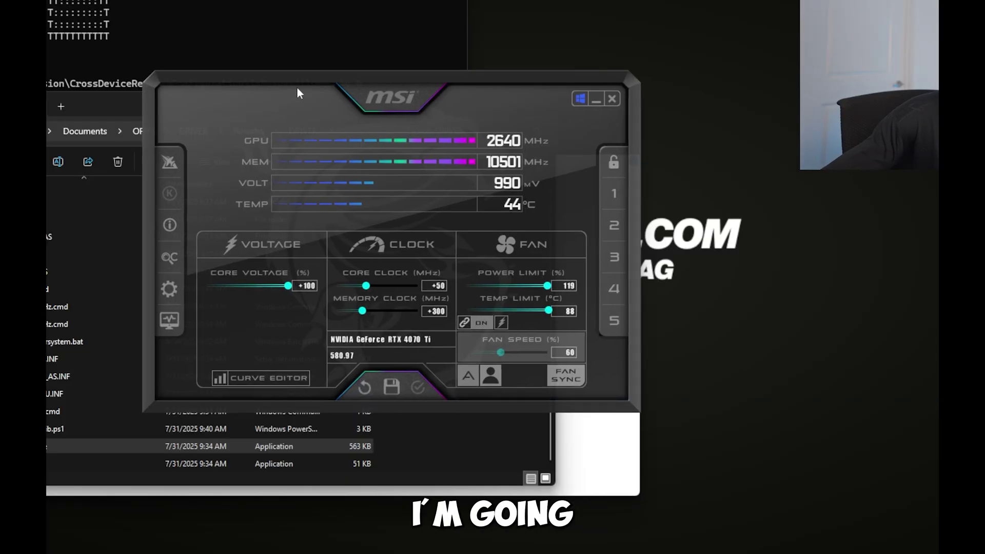
Set the core clock to +75 MHz and the memory clock to +300 MHz, apply the overclock and save it to profile 5.
{"action": "double_click", "coordinate": [435, 285]}
{"action": "type", "text": "75"}
{"action": "key", "text": "Return"}
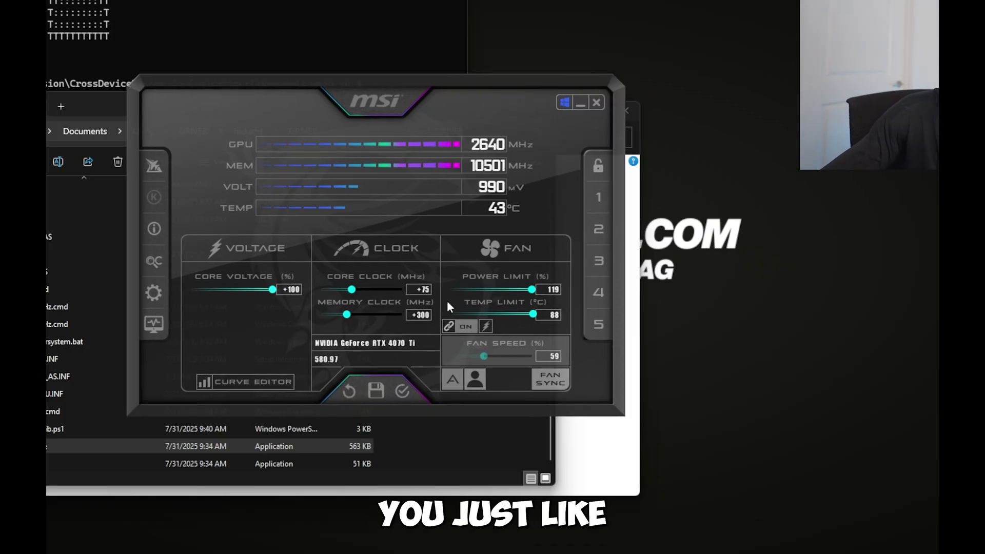
{"action": "left_click", "coordinate": [418, 315]}
{"action": "type", "text": "300"}
{"action": "key", "text": "Return"}
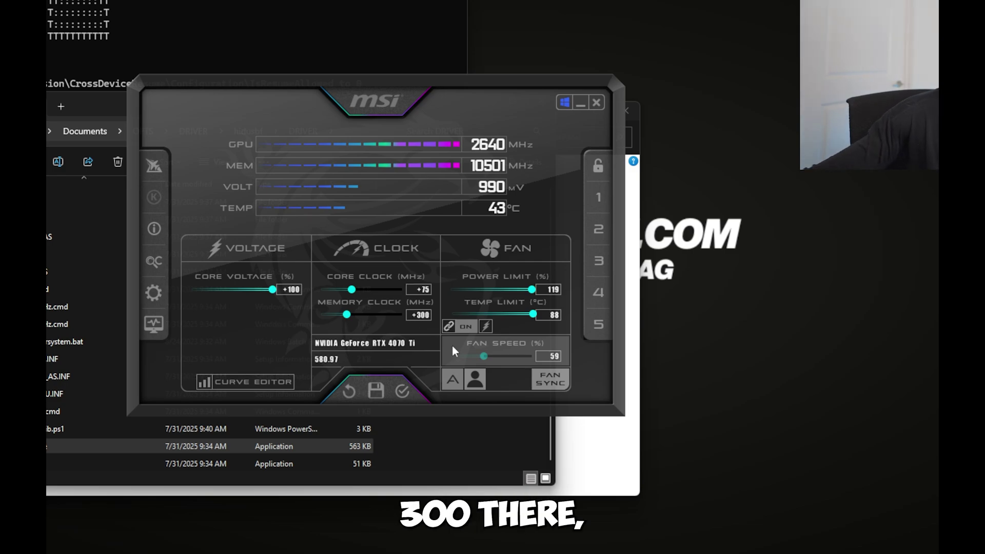
{"action": "left_click", "coordinate": [406, 387]}
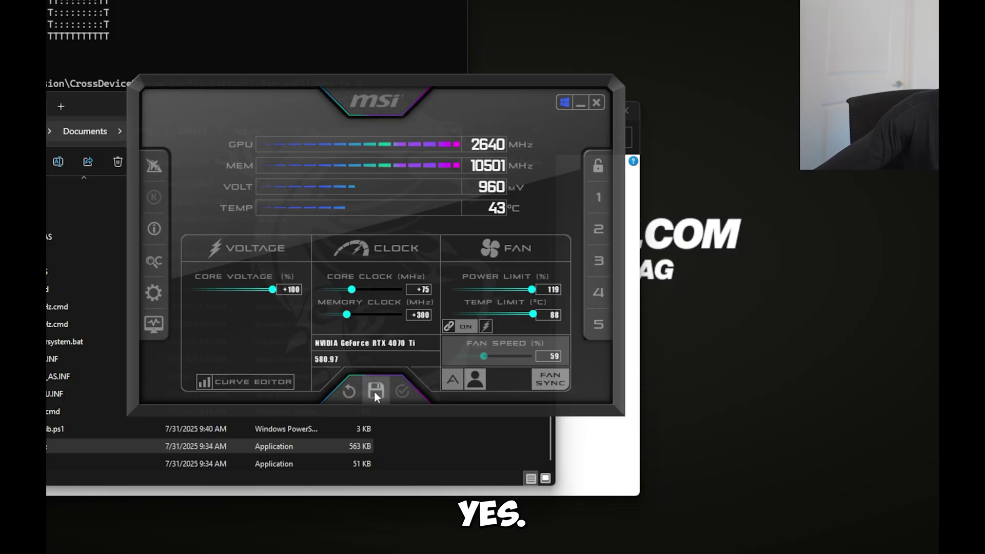
{"action": "left_click", "coordinate": [595, 325]}
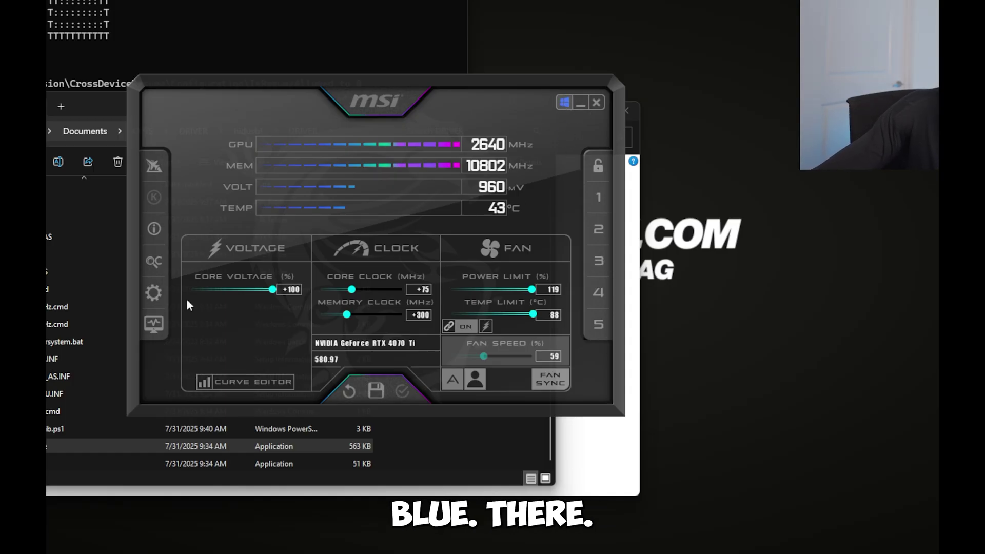
Apply the MSI Afterburner general properties with Start with Windows enabled and close the properties.
{"action": "left_click", "coordinate": [154, 294]}
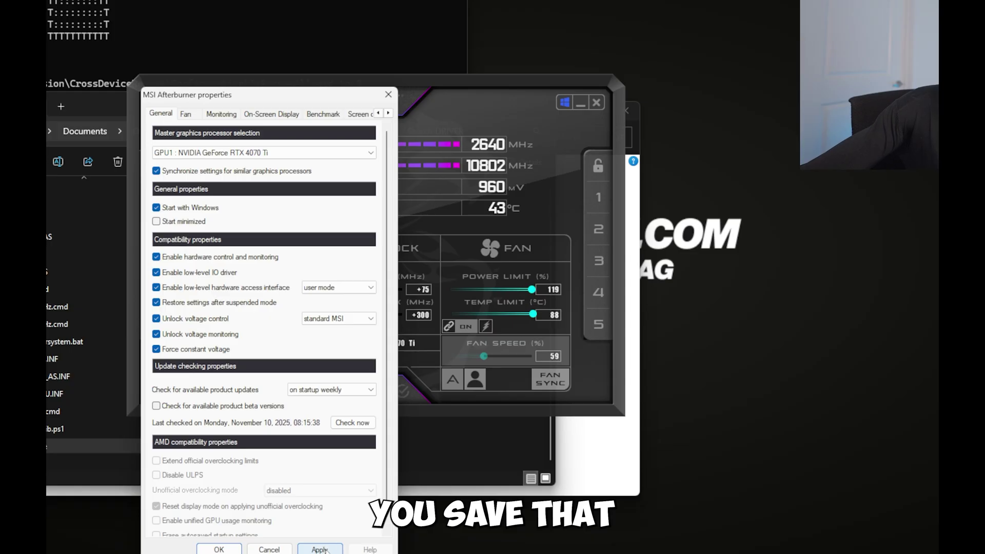
{"action": "left_click", "coordinate": [324, 550]}
{"action": "left_click", "coordinate": [219, 549]}
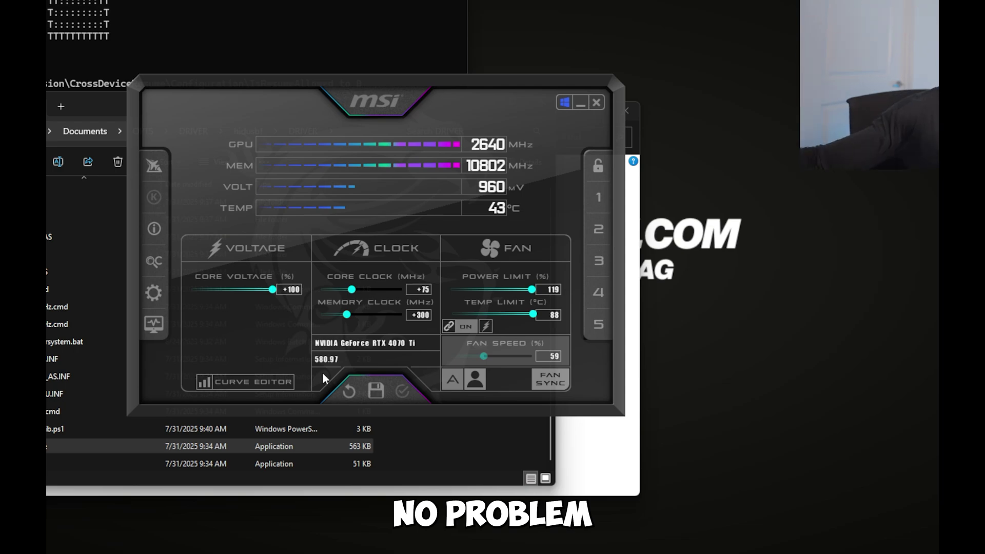
Minimize MSI Afterburner and the other open windows to clear the desktop.
{"action": "left_click_drag", "start_coordinate": [513, 91], "coordinate": [460, 203]}
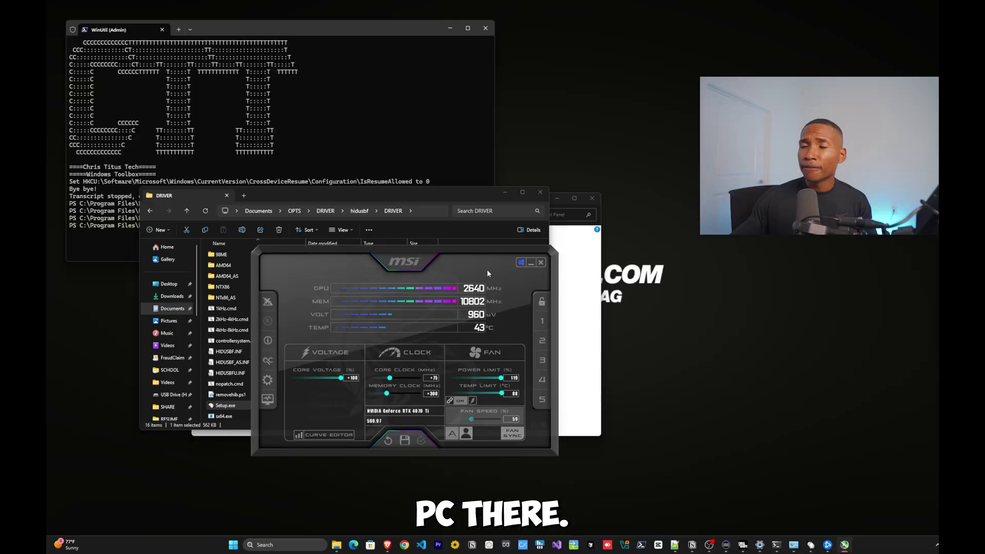
{"action": "left_click", "coordinate": [531, 262]}
{"action": "left_click", "coordinate": [506, 192]}
{"action": "left_click", "coordinate": [558, 198]}
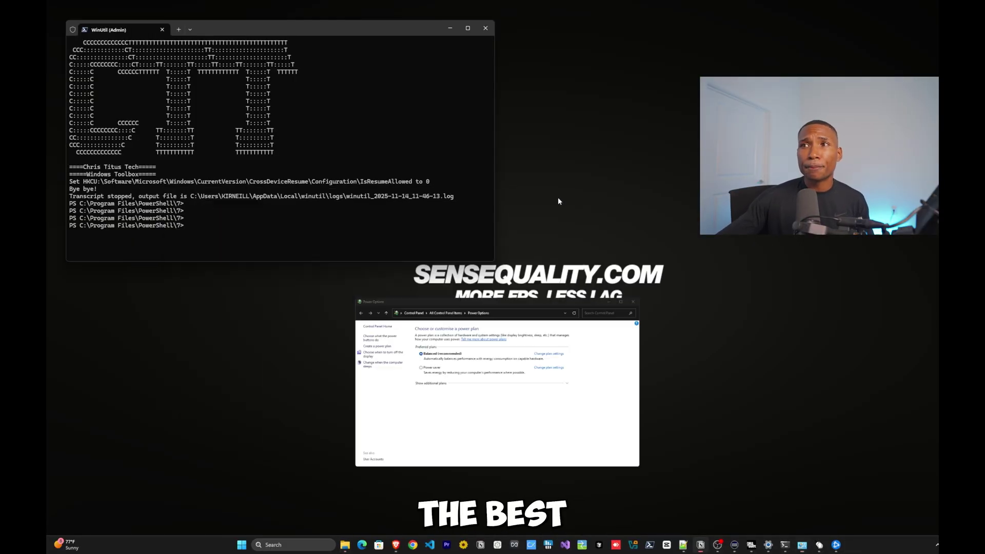
{"action": "left_click", "coordinate": [450, 28]}
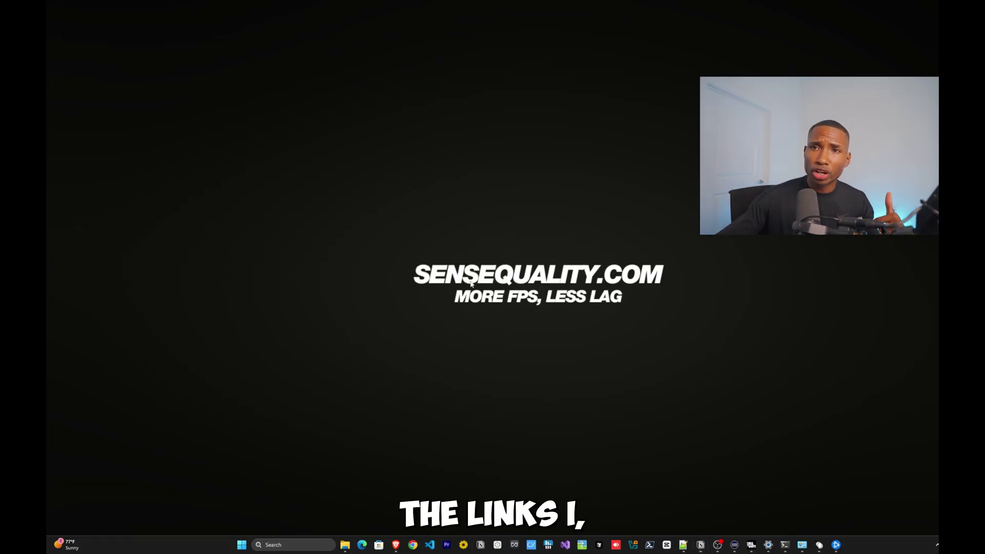